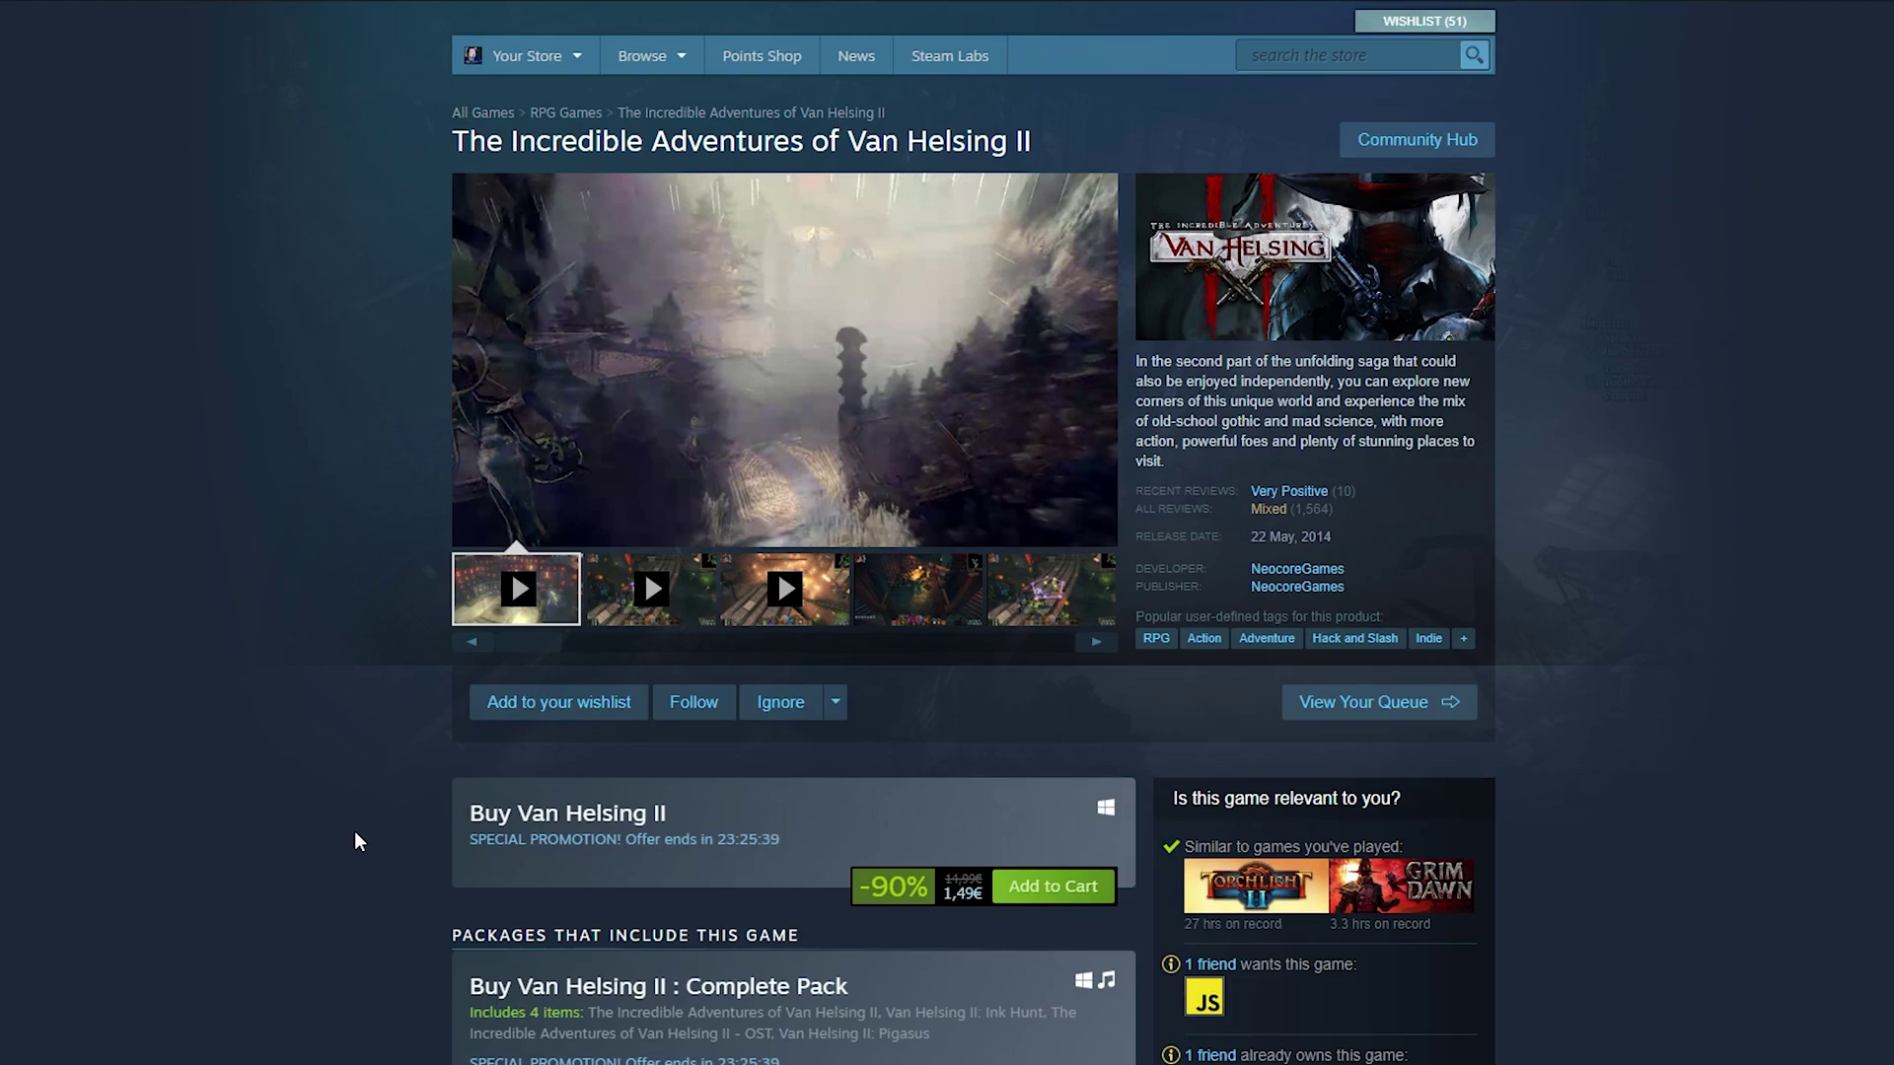
- Add the standalone Van Helsing II game to the shopping cart and choose to purchase it as a gift
scroll(358, 840, down, 2)
scroll(343, 838, down, 1)
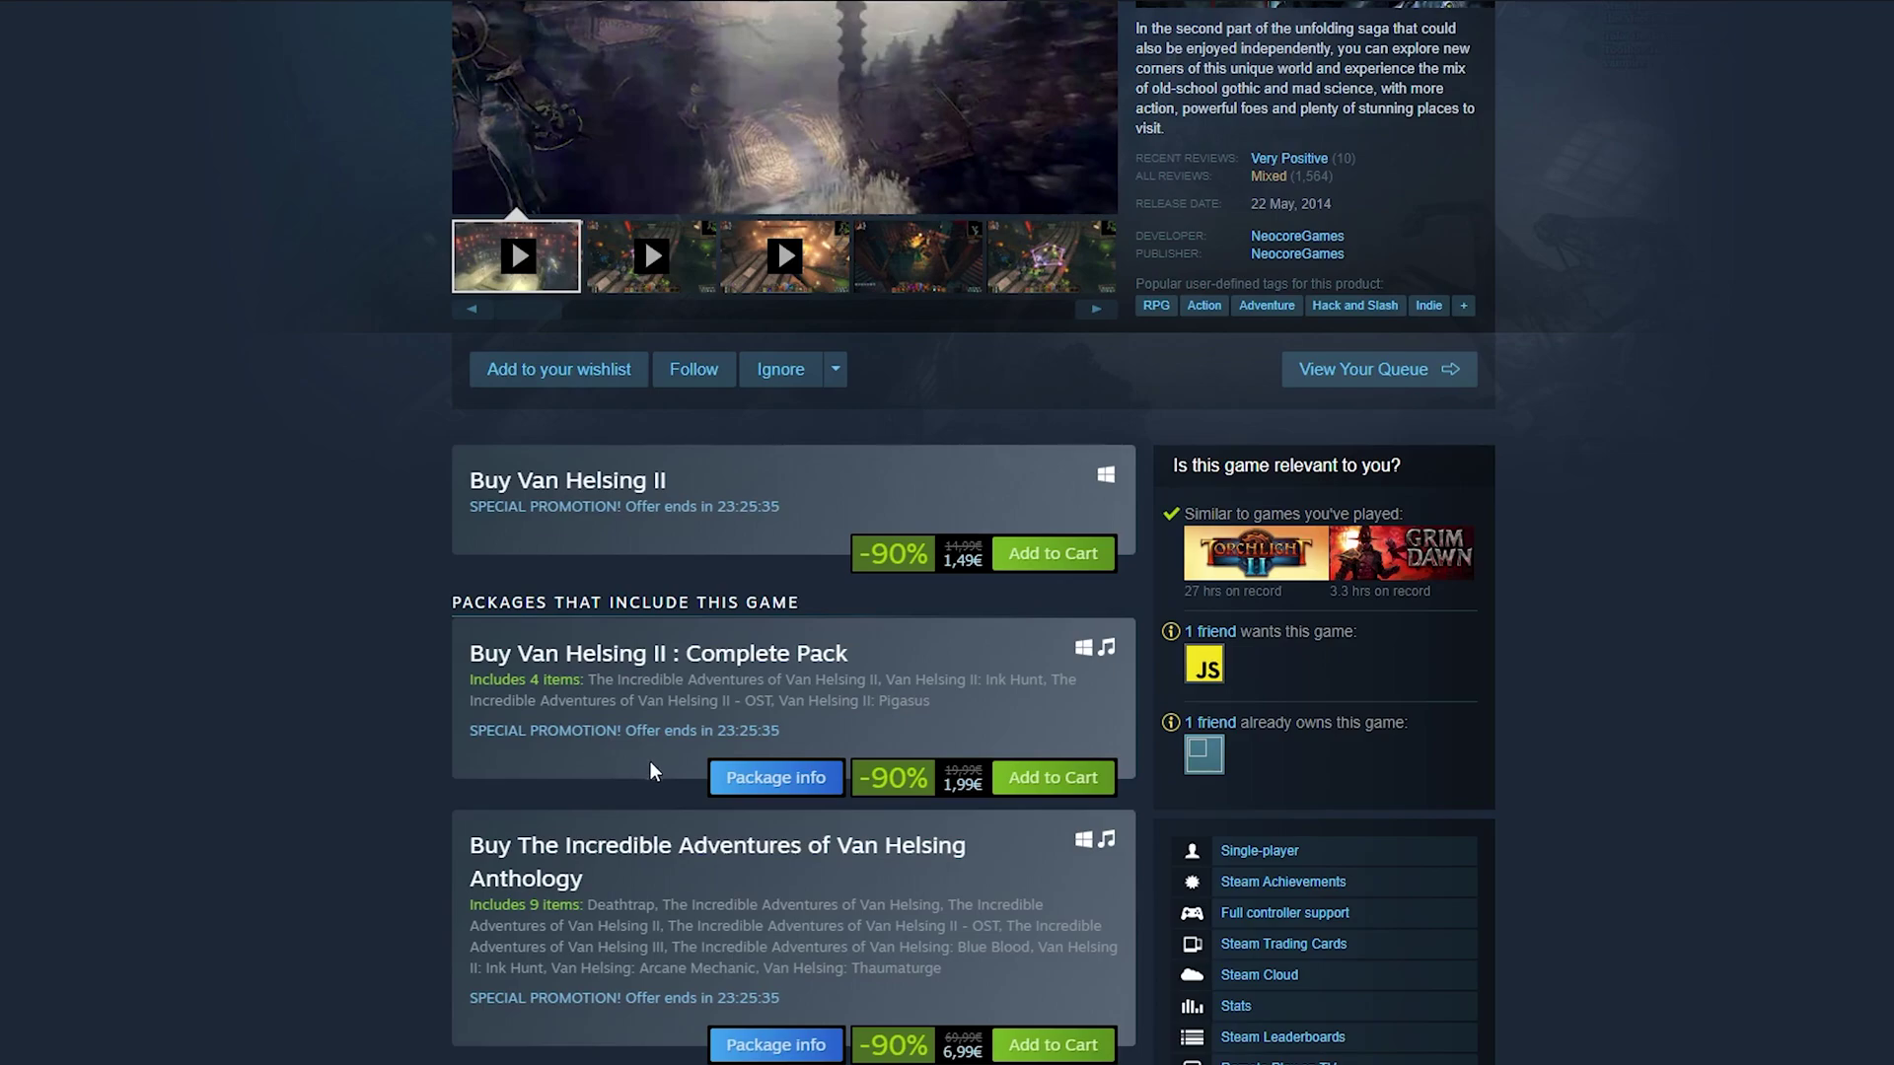
scroll(411, 568, up, 3)
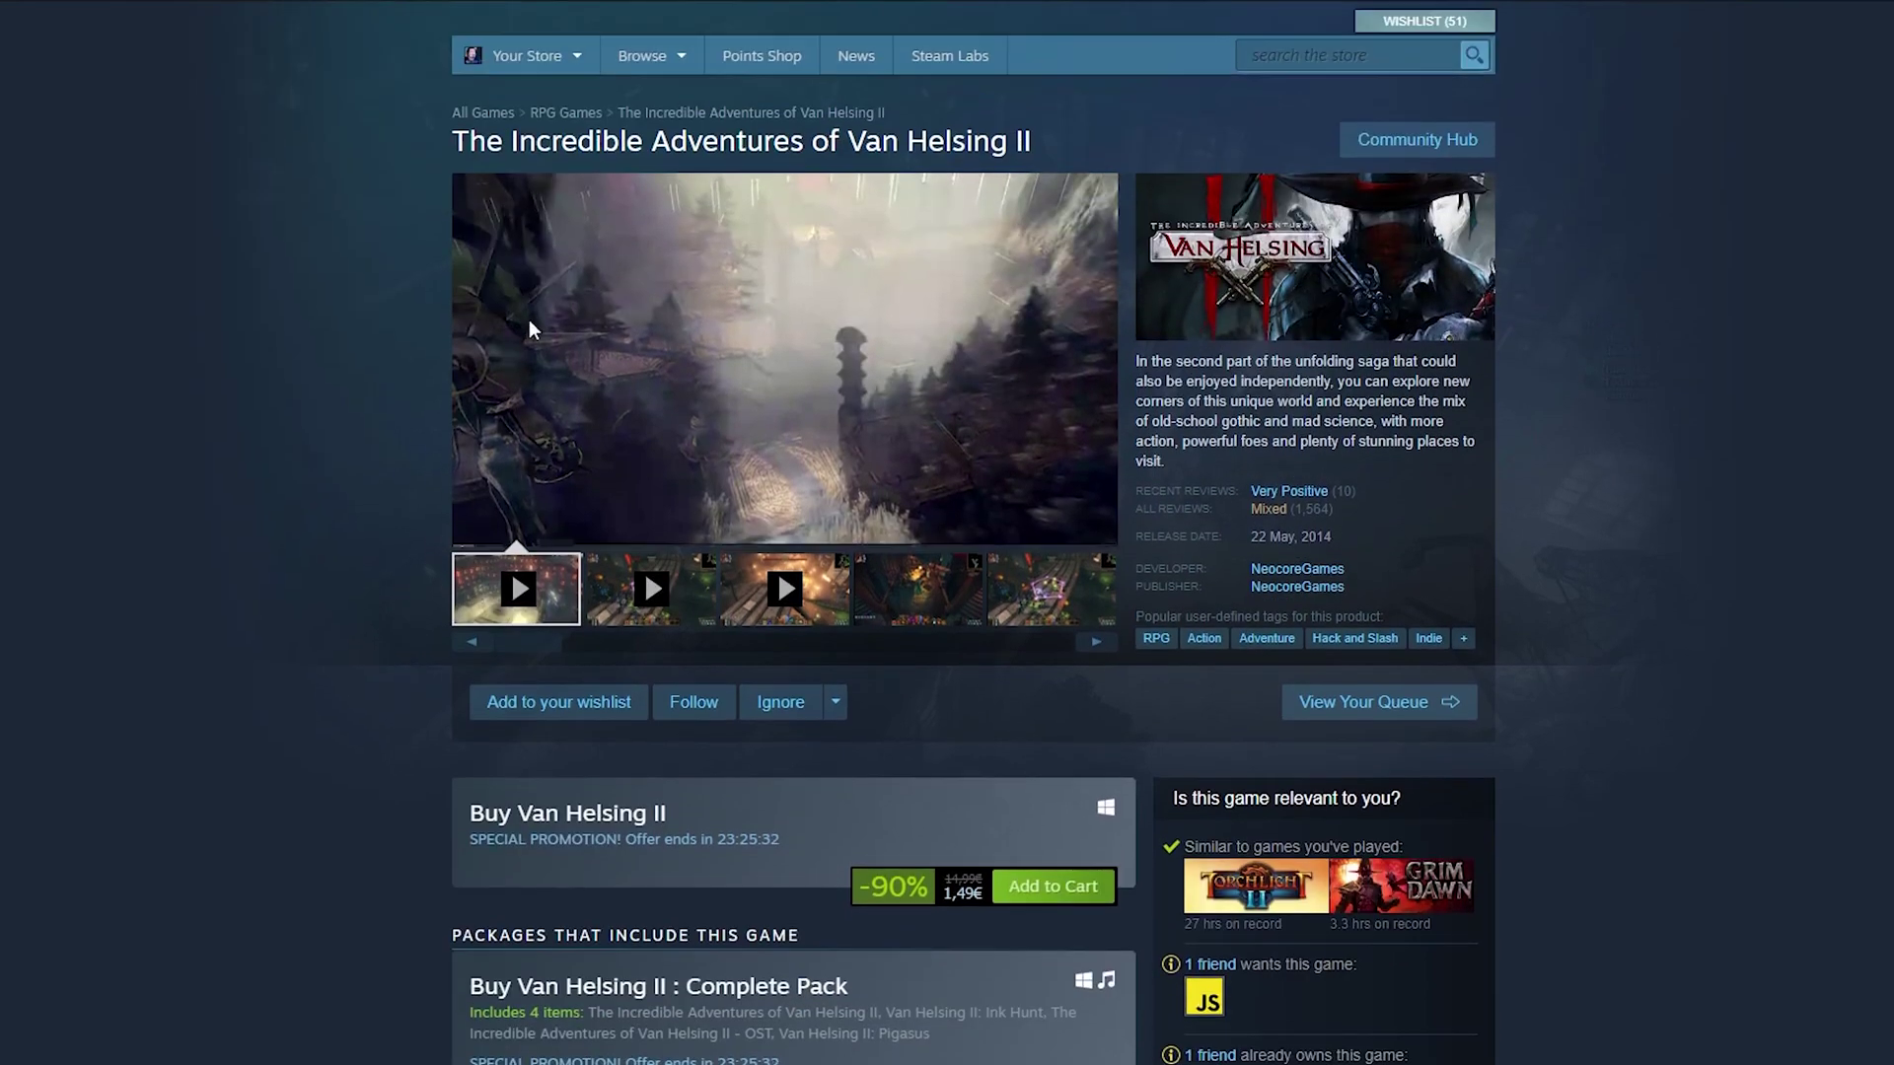
scroll(634, 464, down, 3)
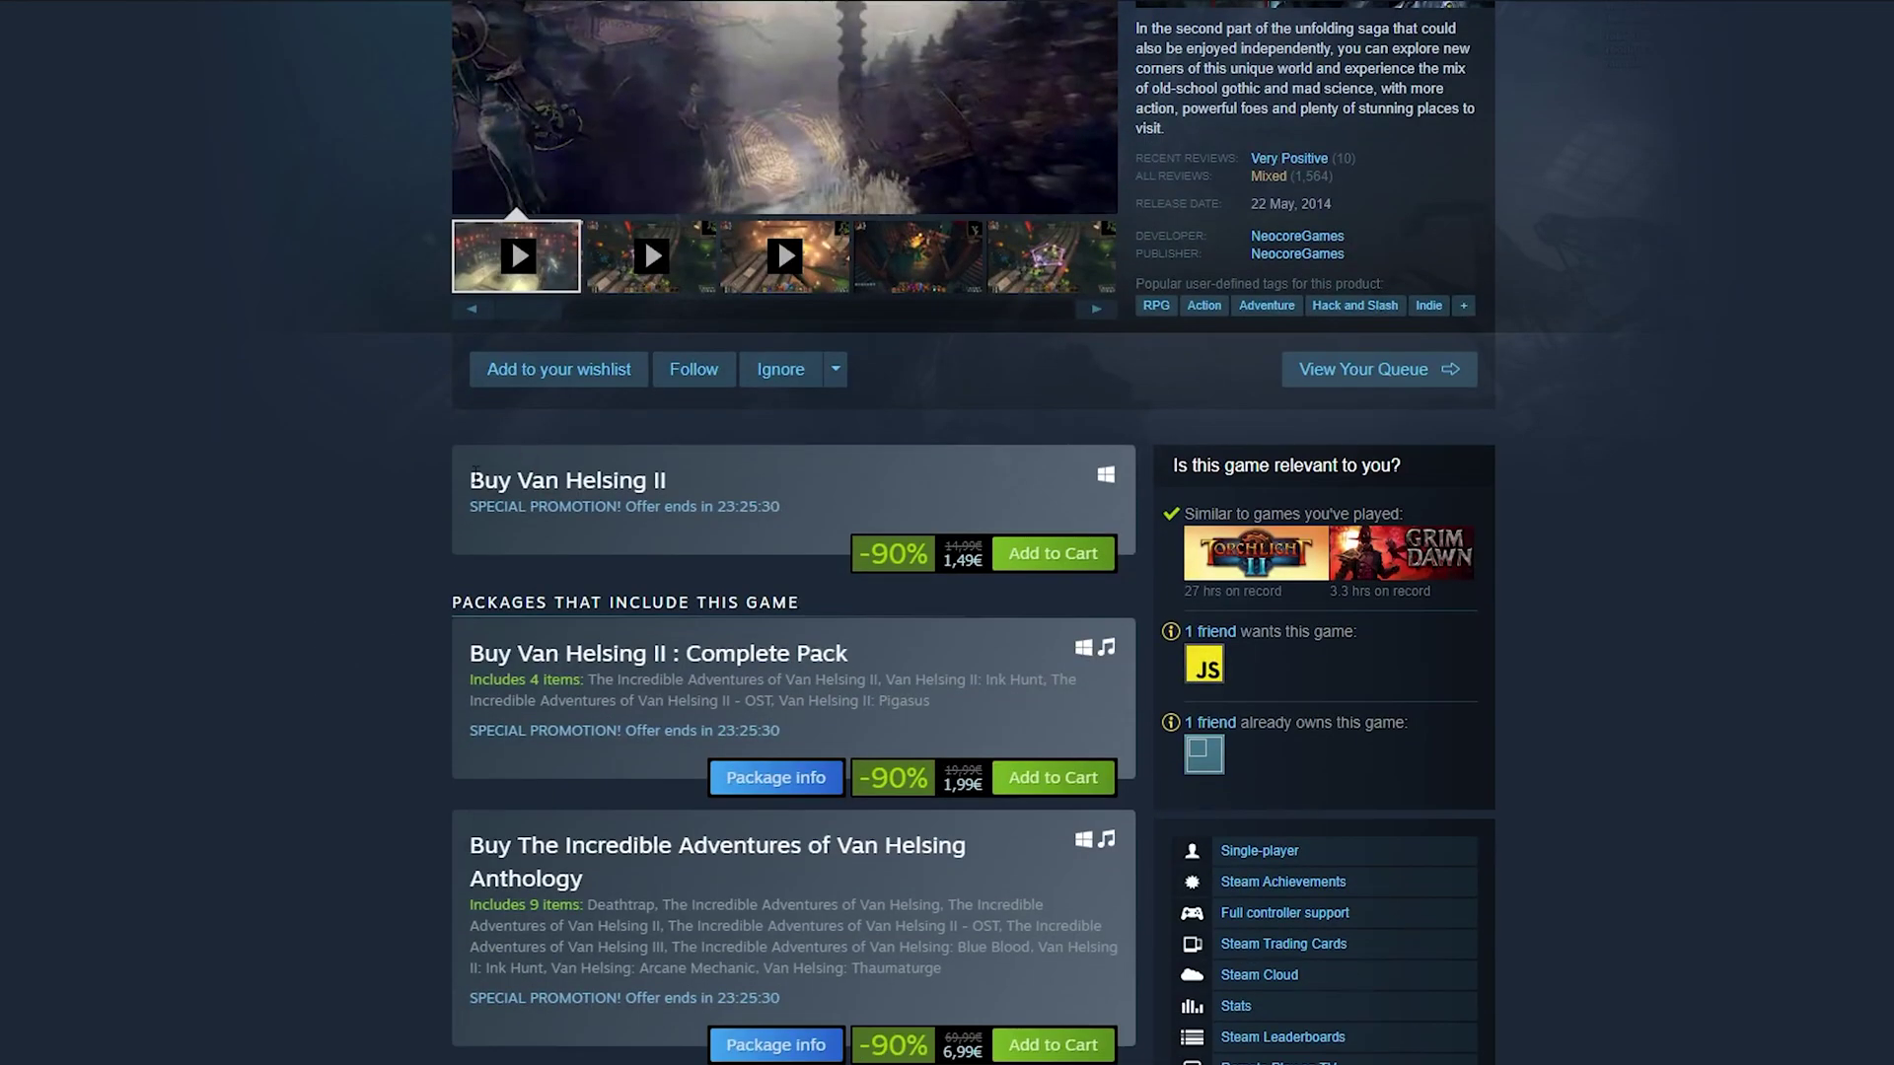
drag(467, 482, 730, 486)
click(729, 486)
drag(649, 653, 892, 659)
click(893, 659)
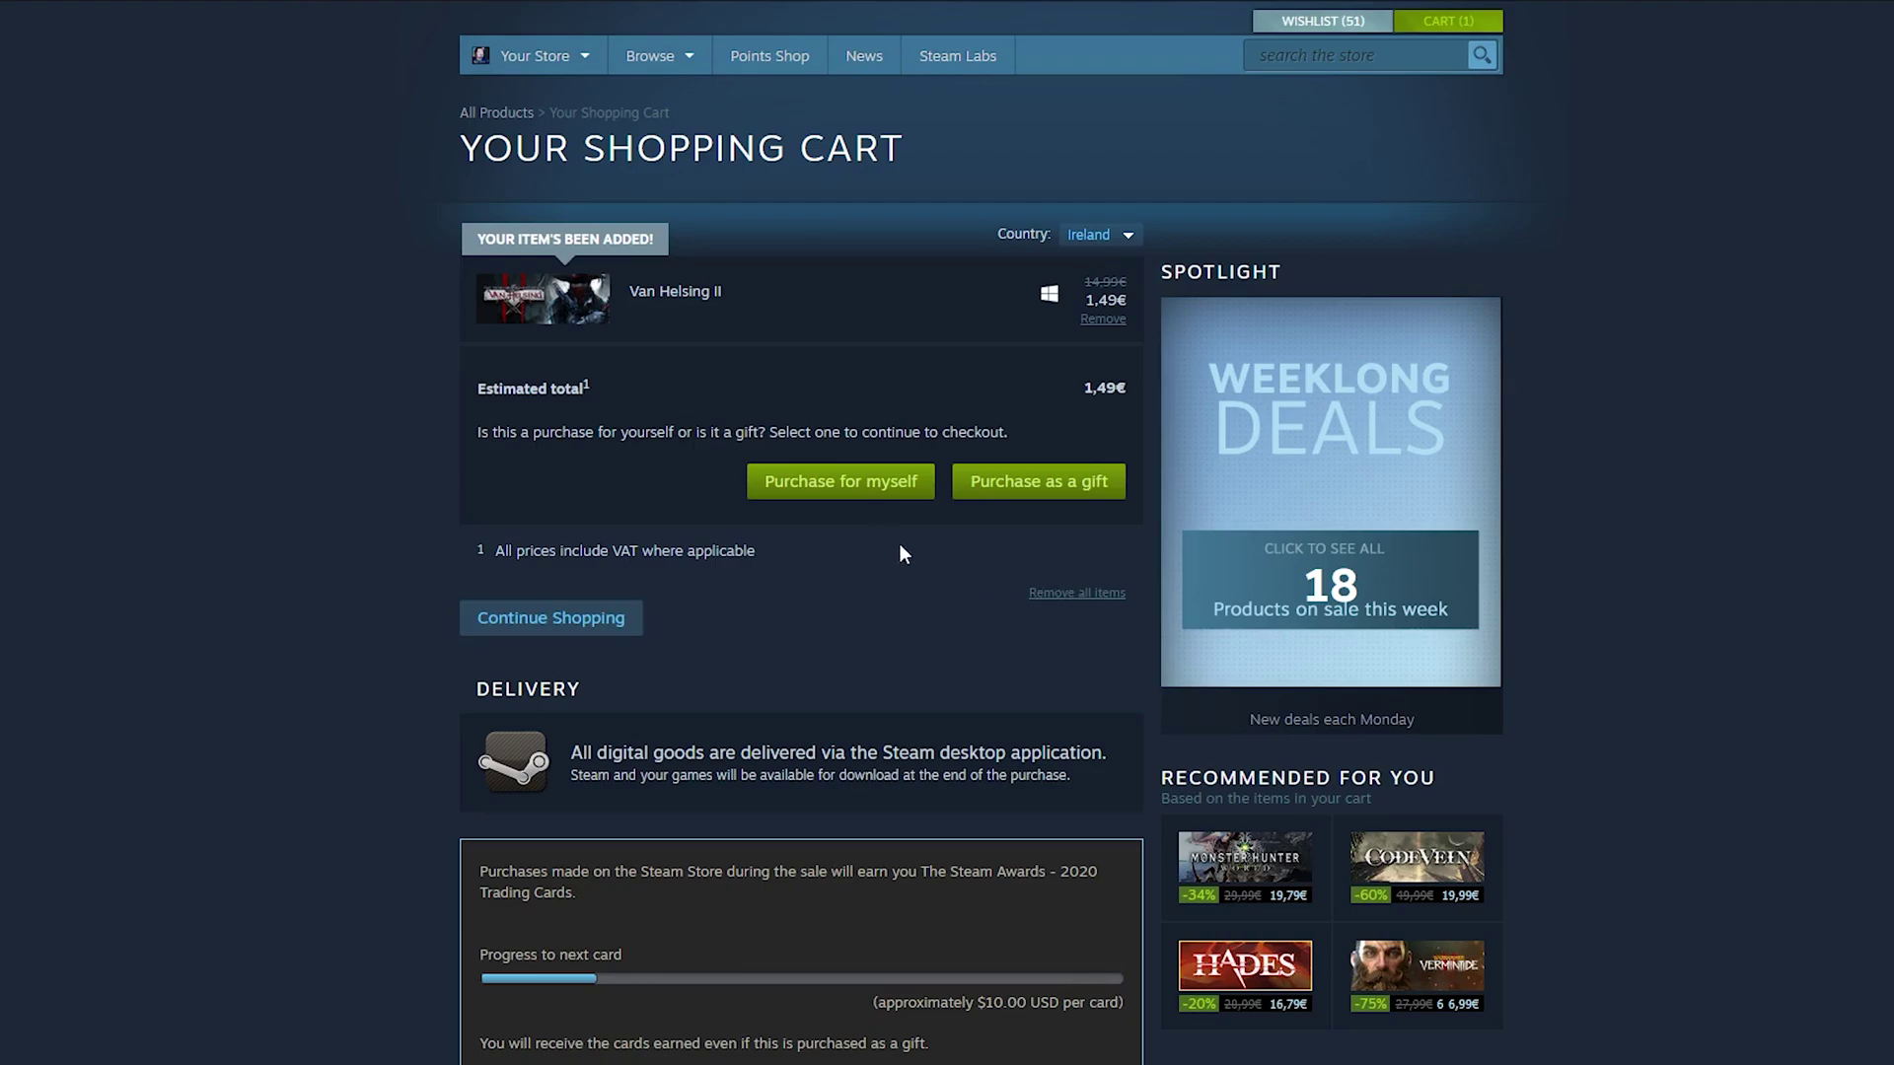
click(1035, 492)
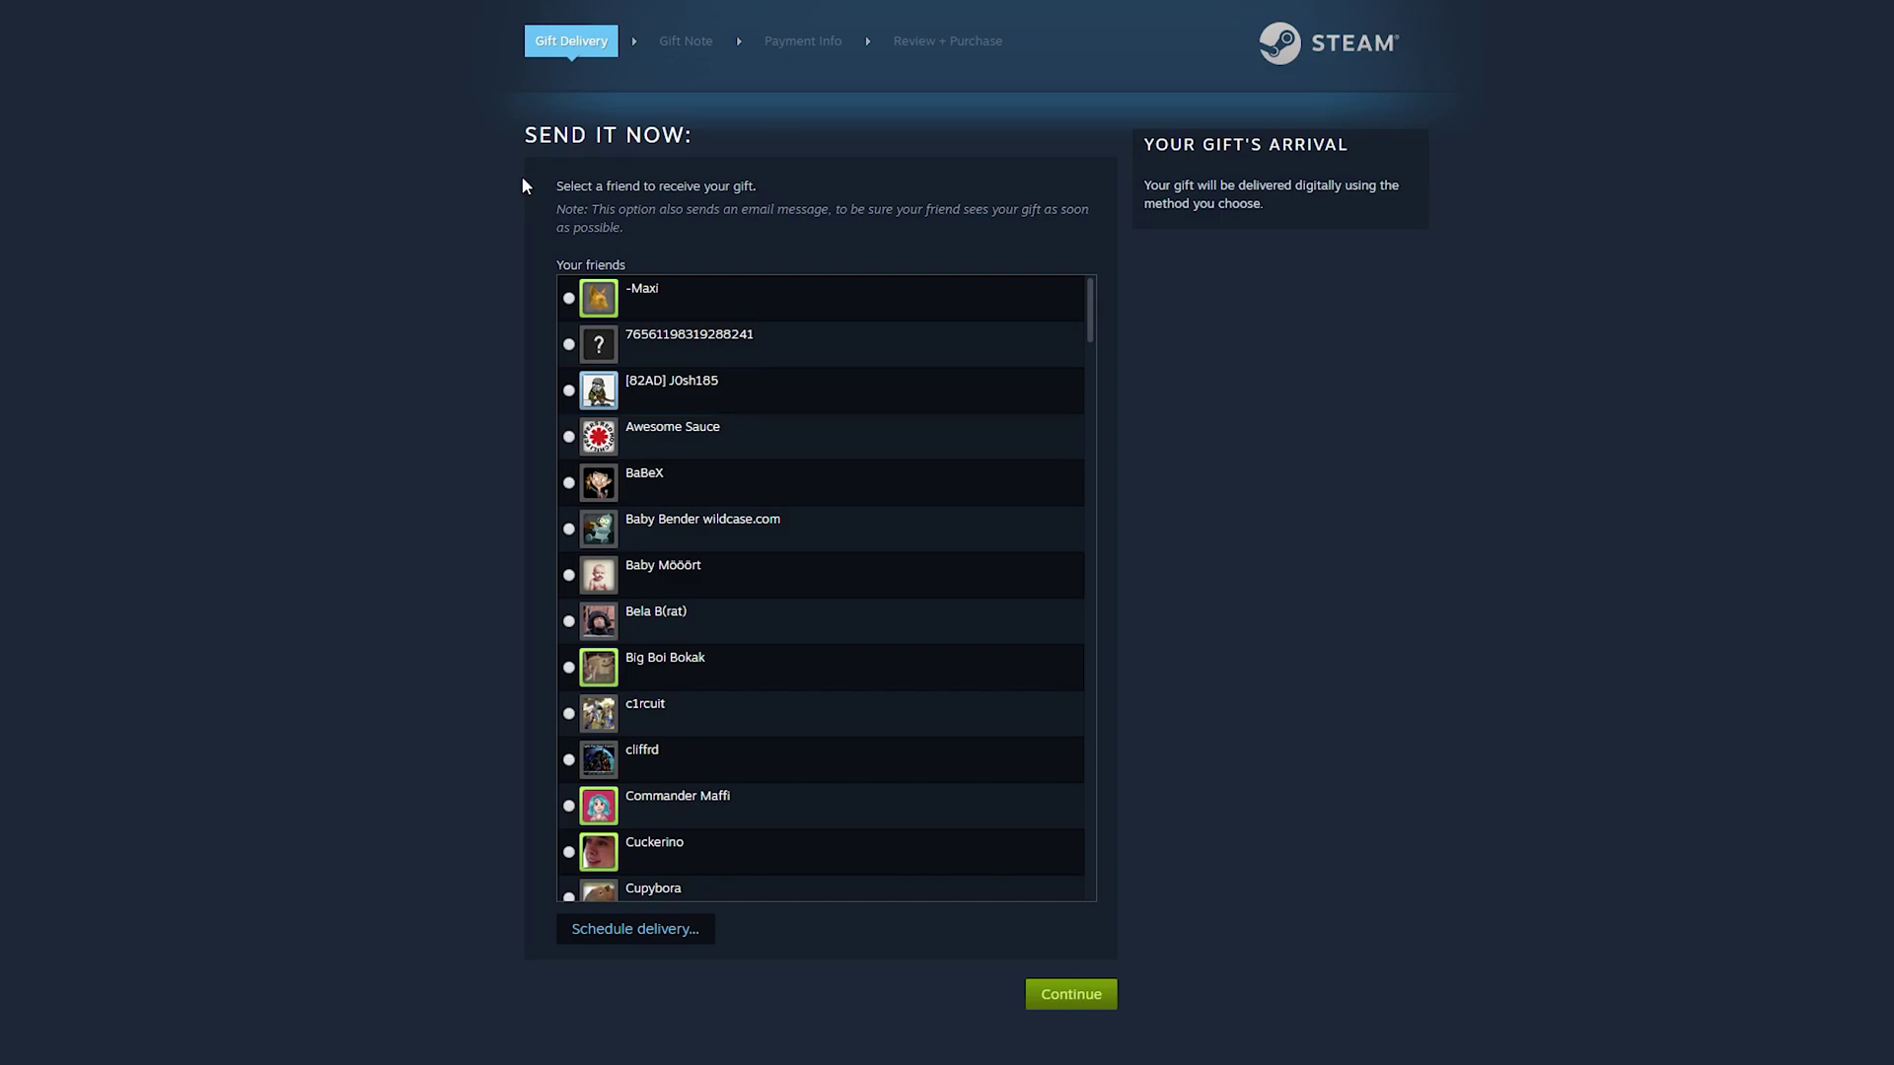
- Select the friend who wishes for The Incredible Adventures of Van Helsing II as the gift recipient
drag(595, 186, 756, 183)
click(756, 184)
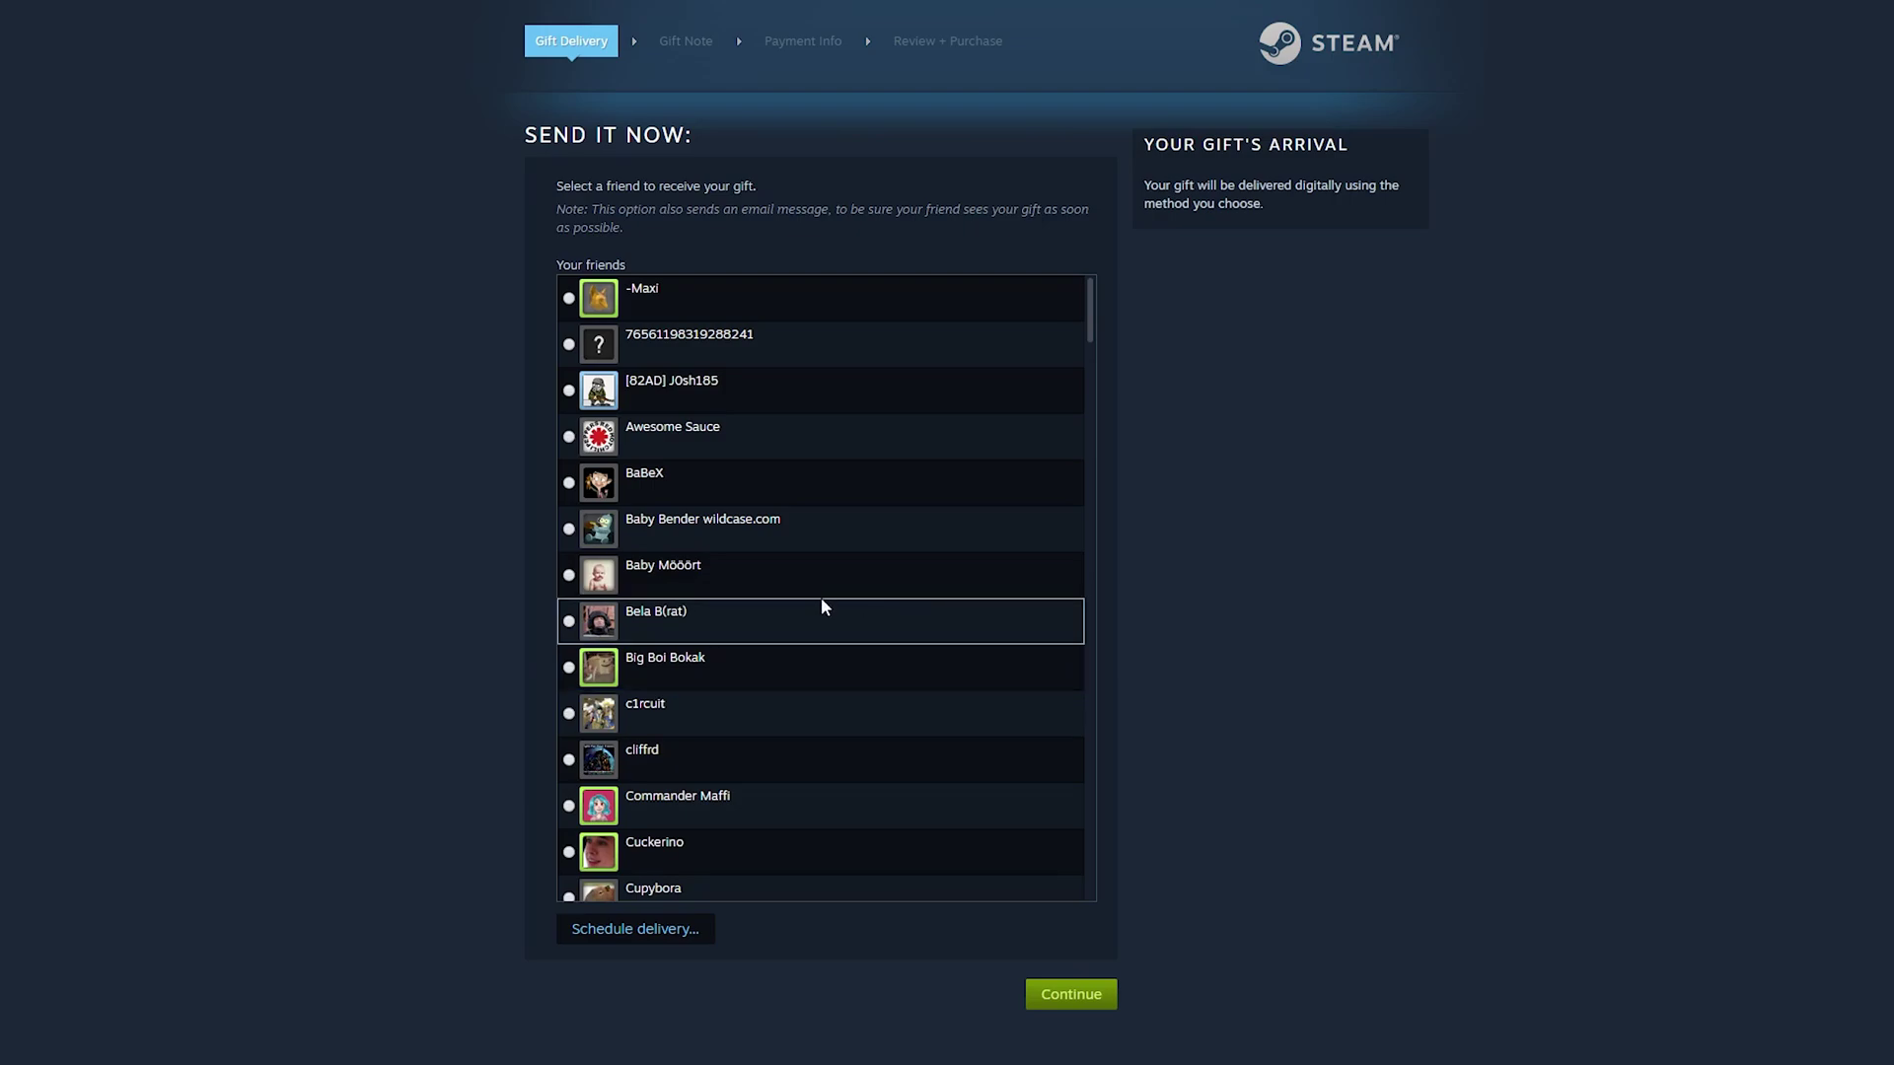
scroll(825, 606, down, 15)
click(867, 496)
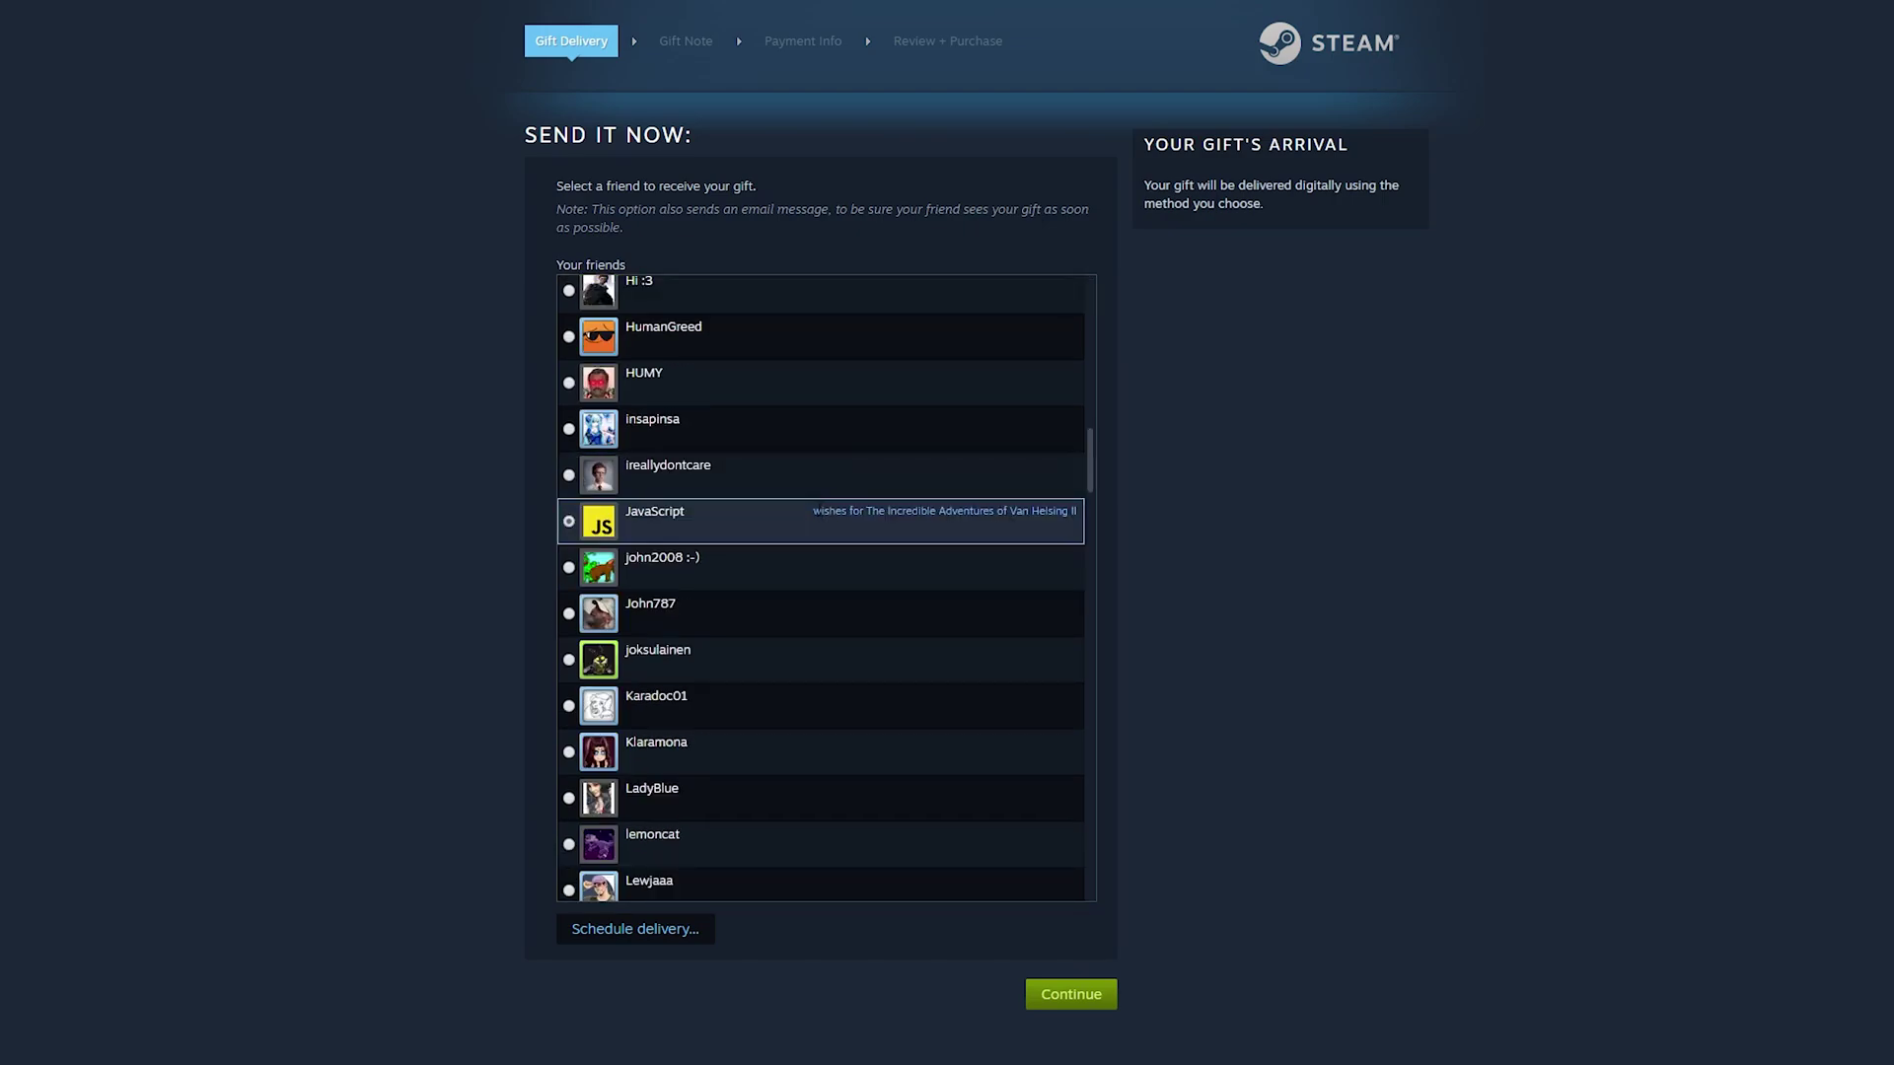
drag(811, 511, 1080, 511)
click(770, 530)
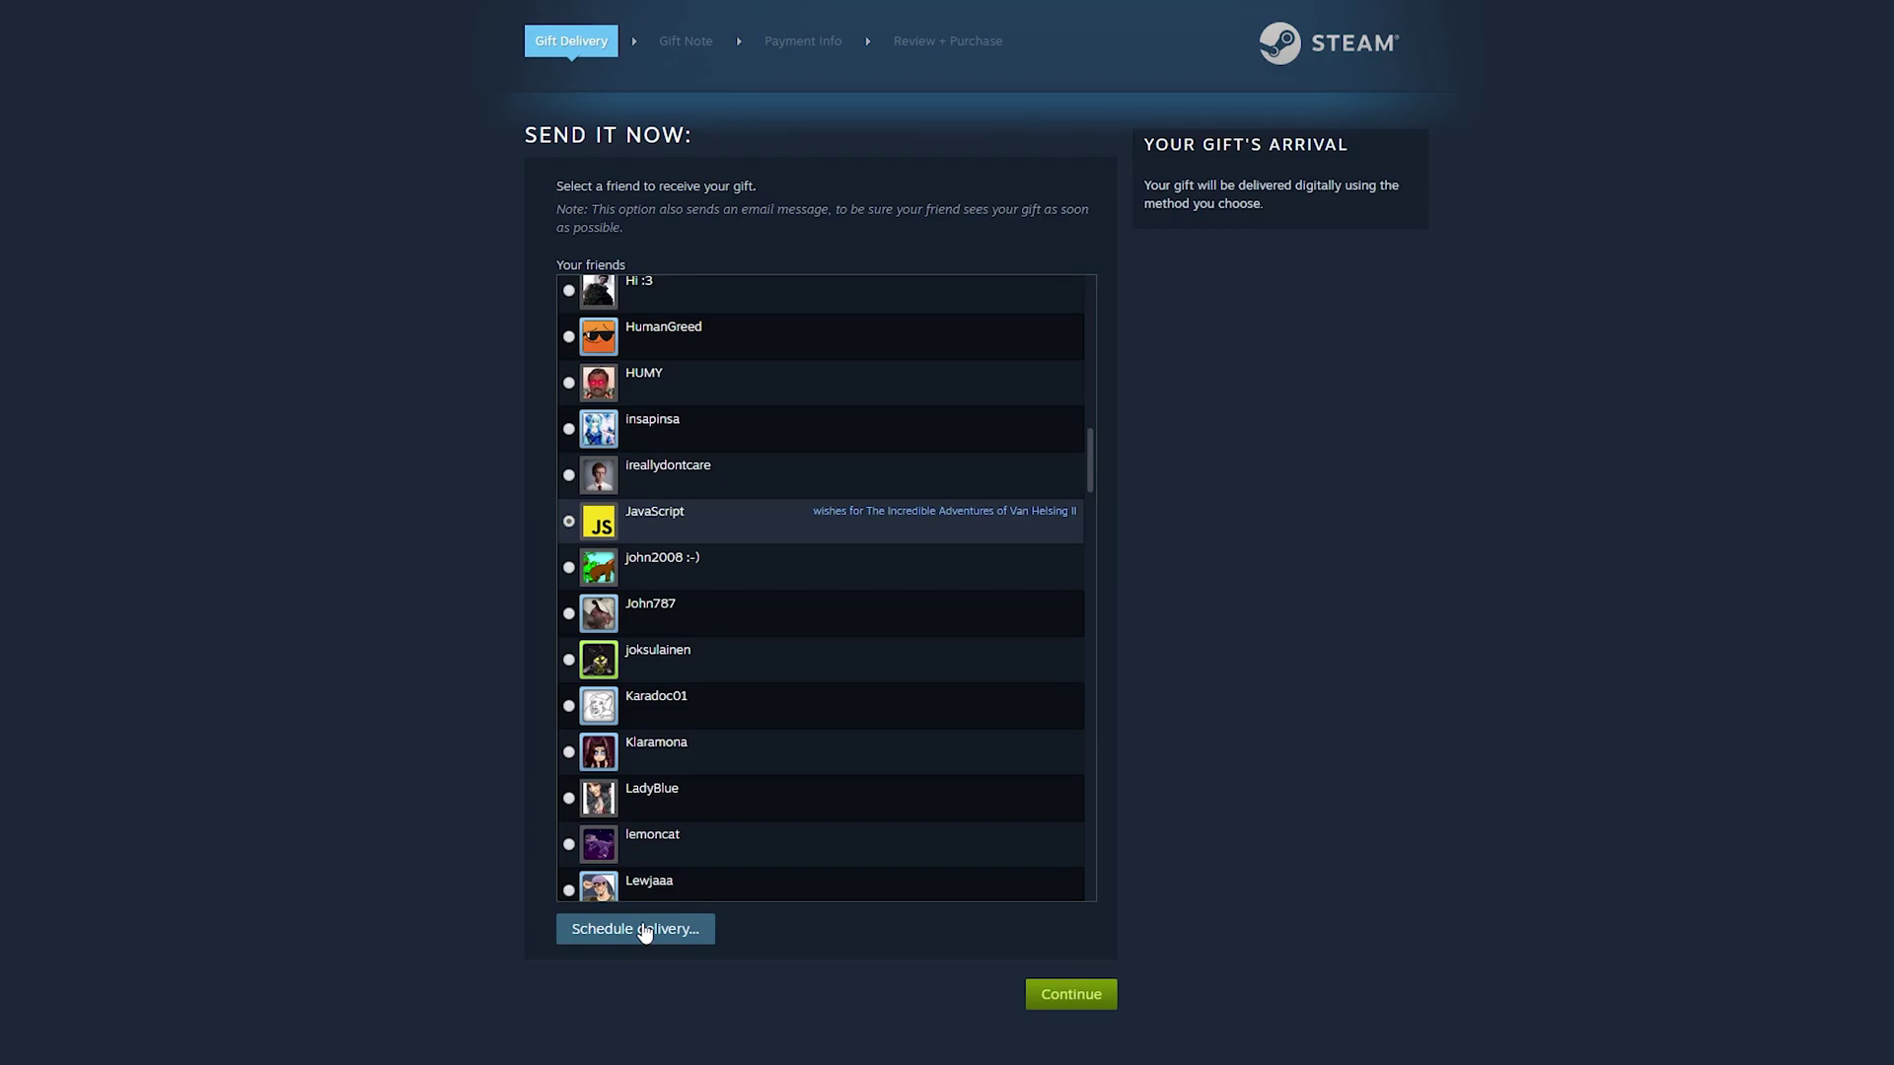
- Show the scheduled delivery options, continue with the preset date and time, and choose to send the gift immediately
click(606, 935)
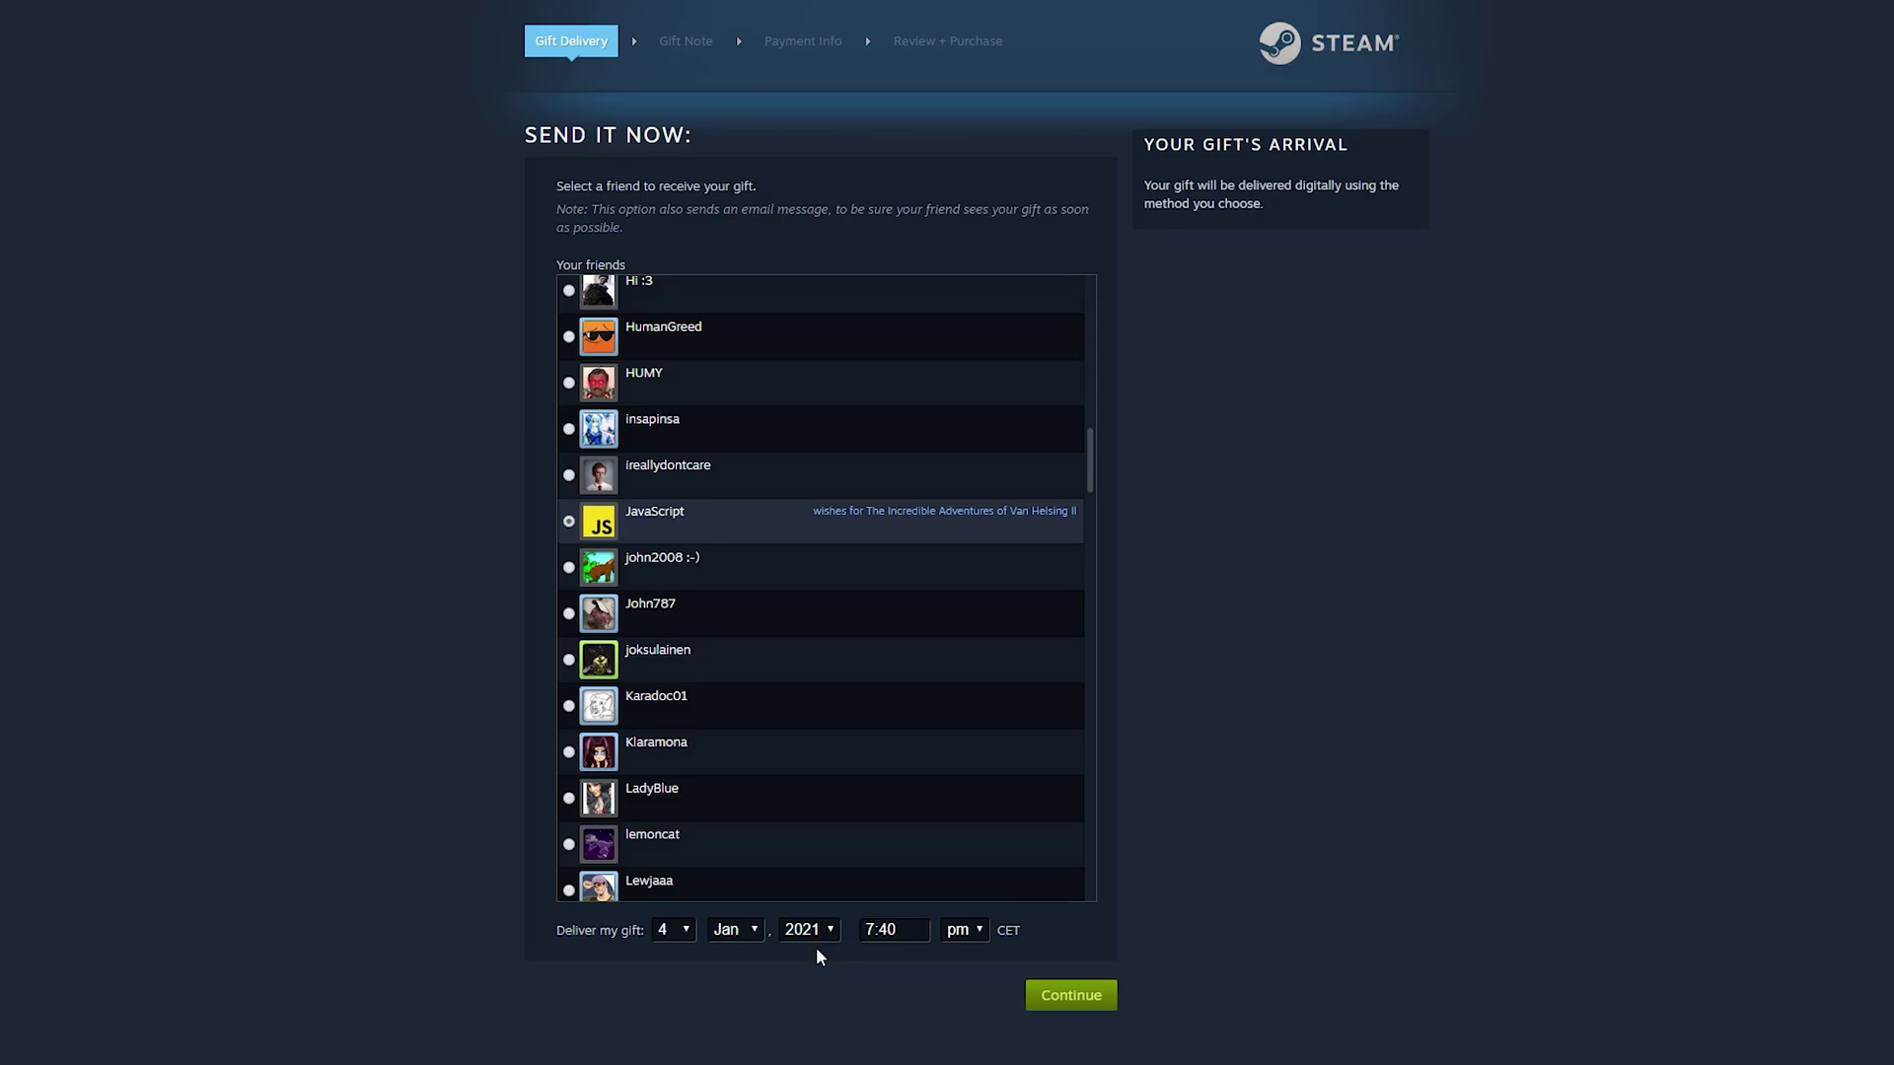
click(1071, 996)
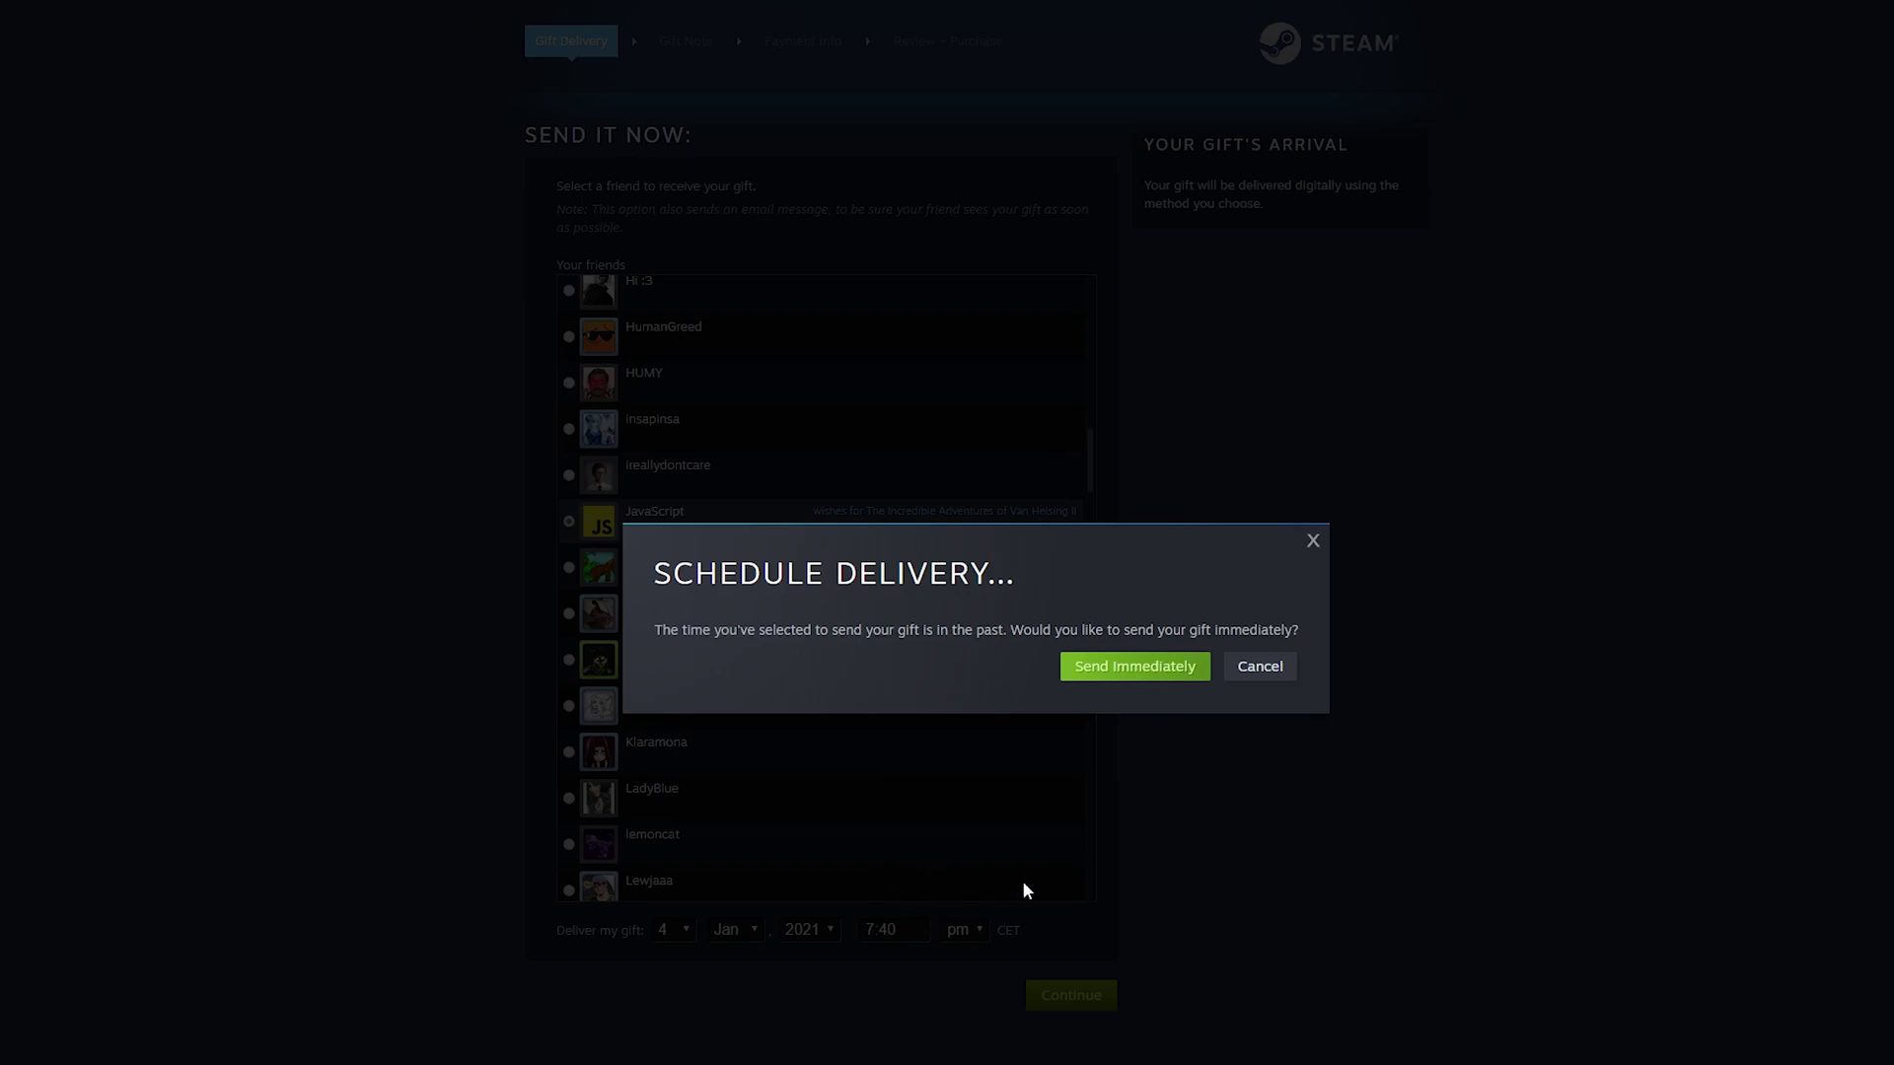
click(1129, 676)
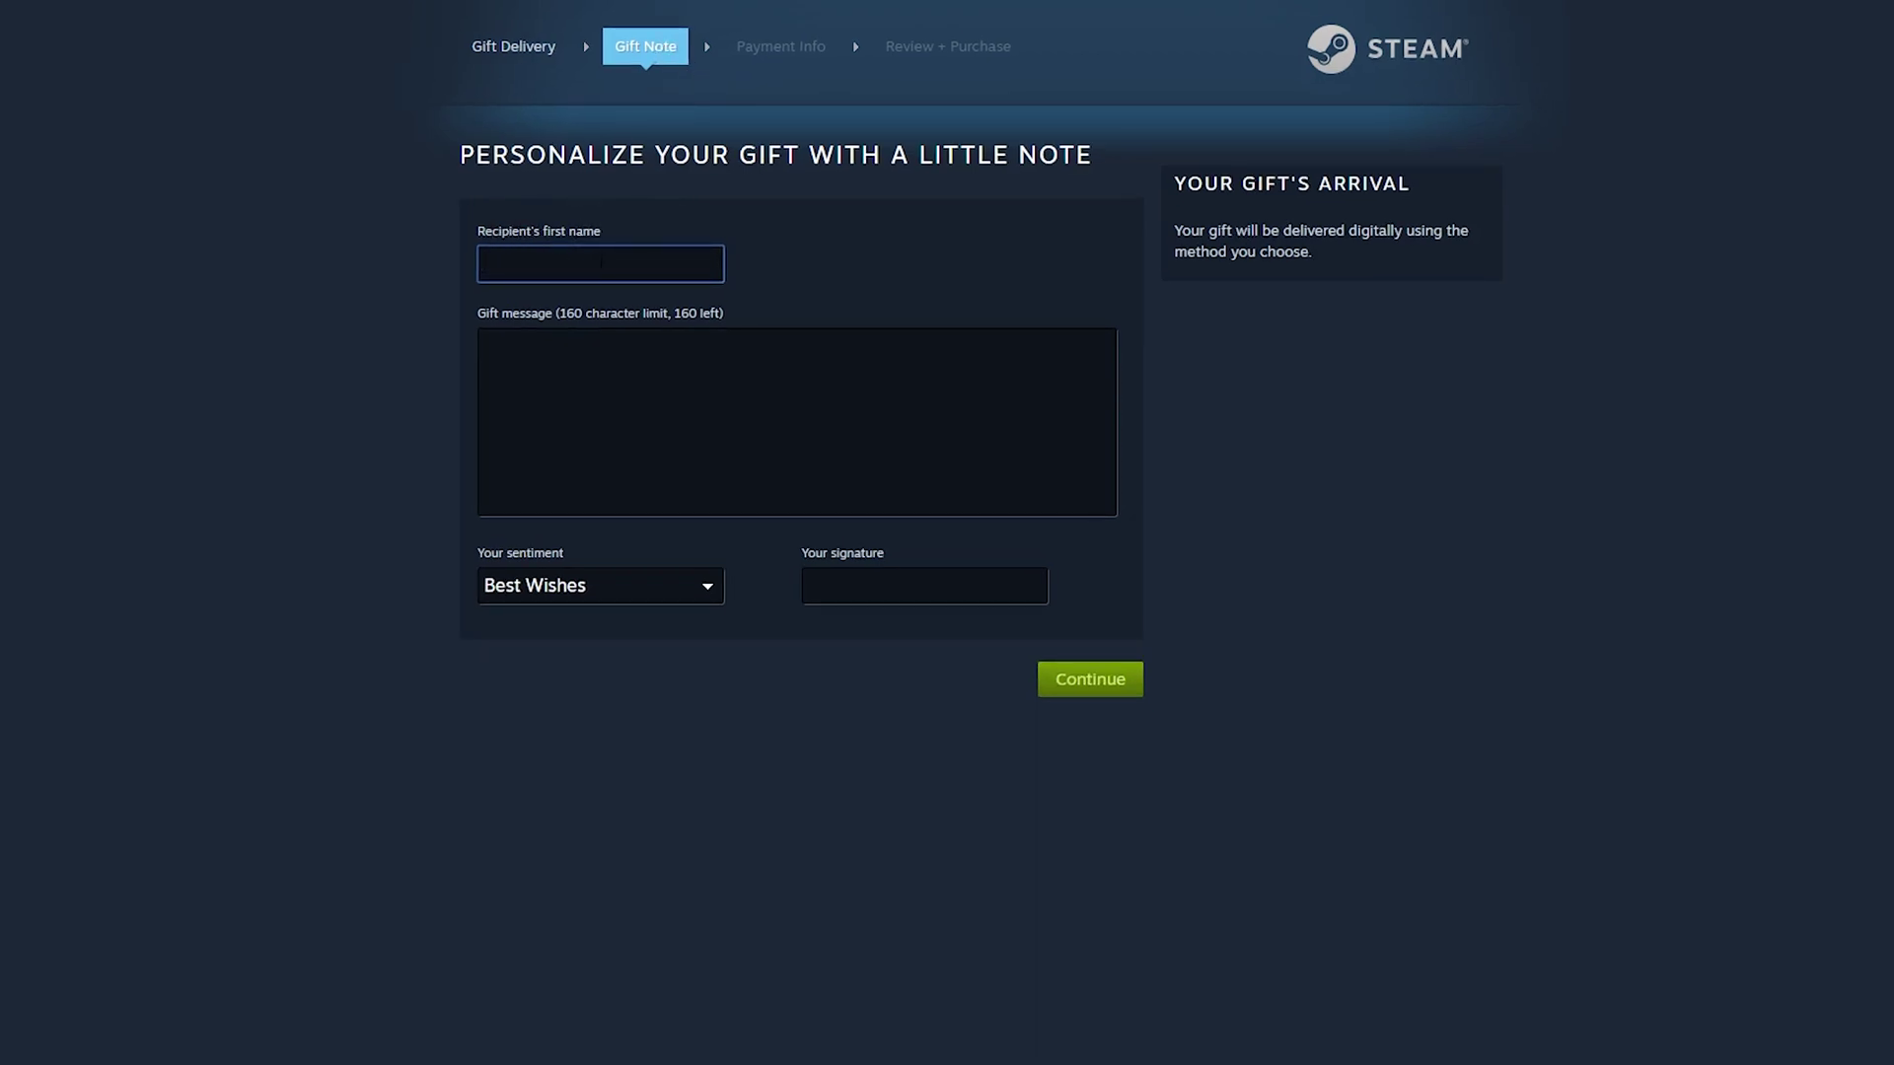
- Enter Test as both the recipient's first name and the gift message, with Best Wishes as the sentiment
text(Test)
click(651, 387)
text(Test)
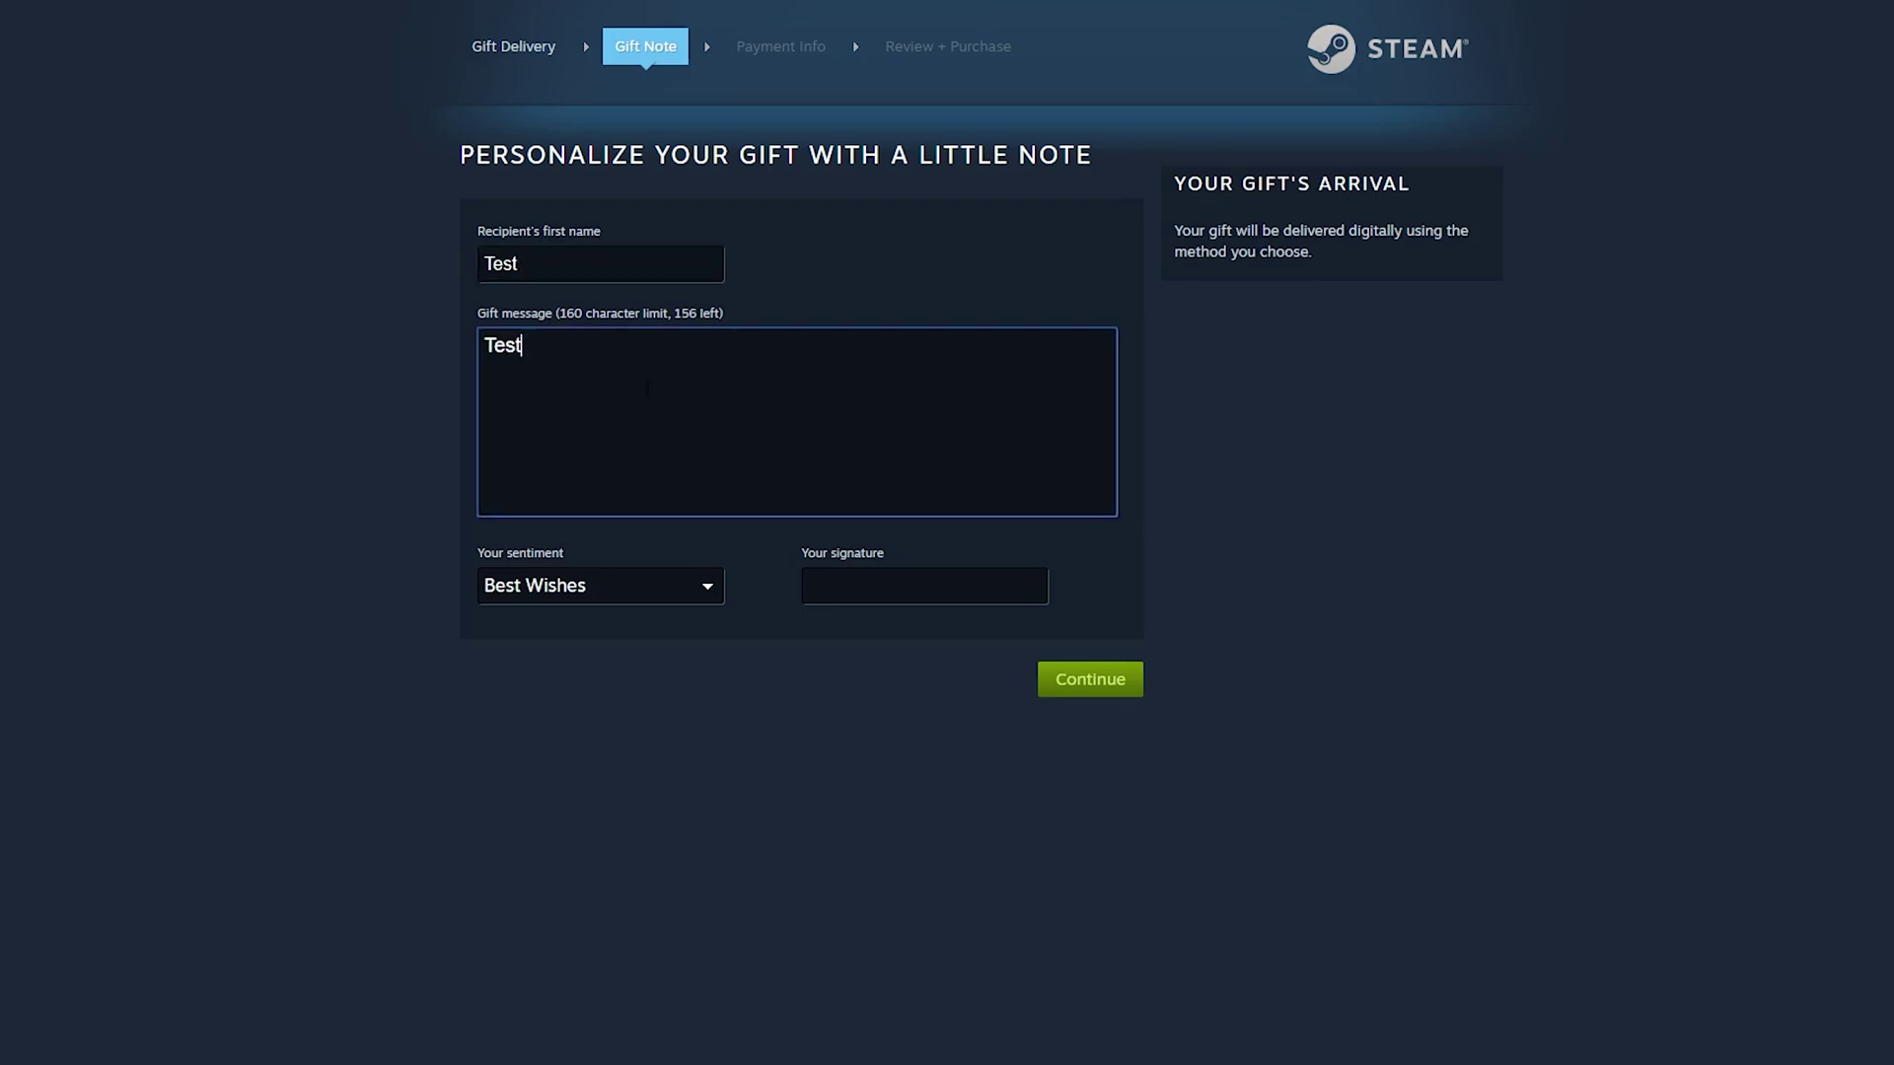
click(543, 597)
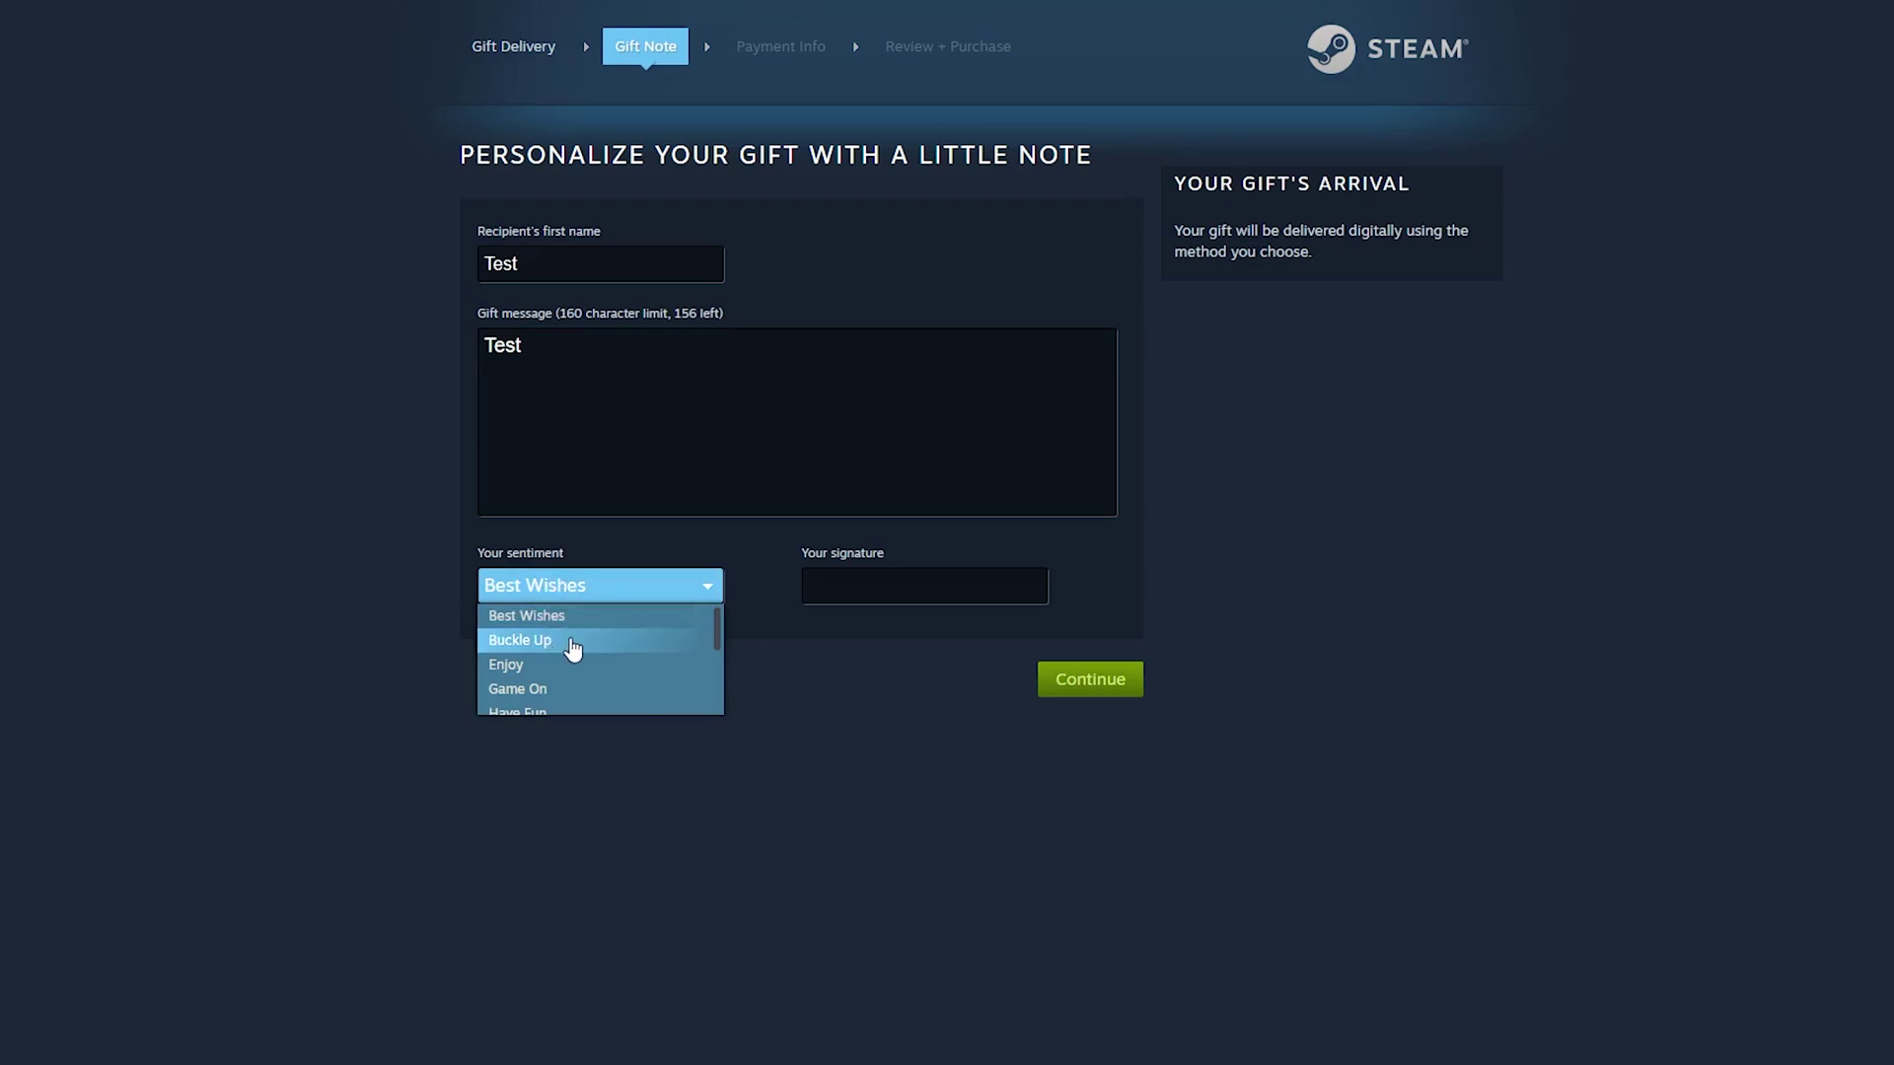
scroll(573, 649, down, 3)
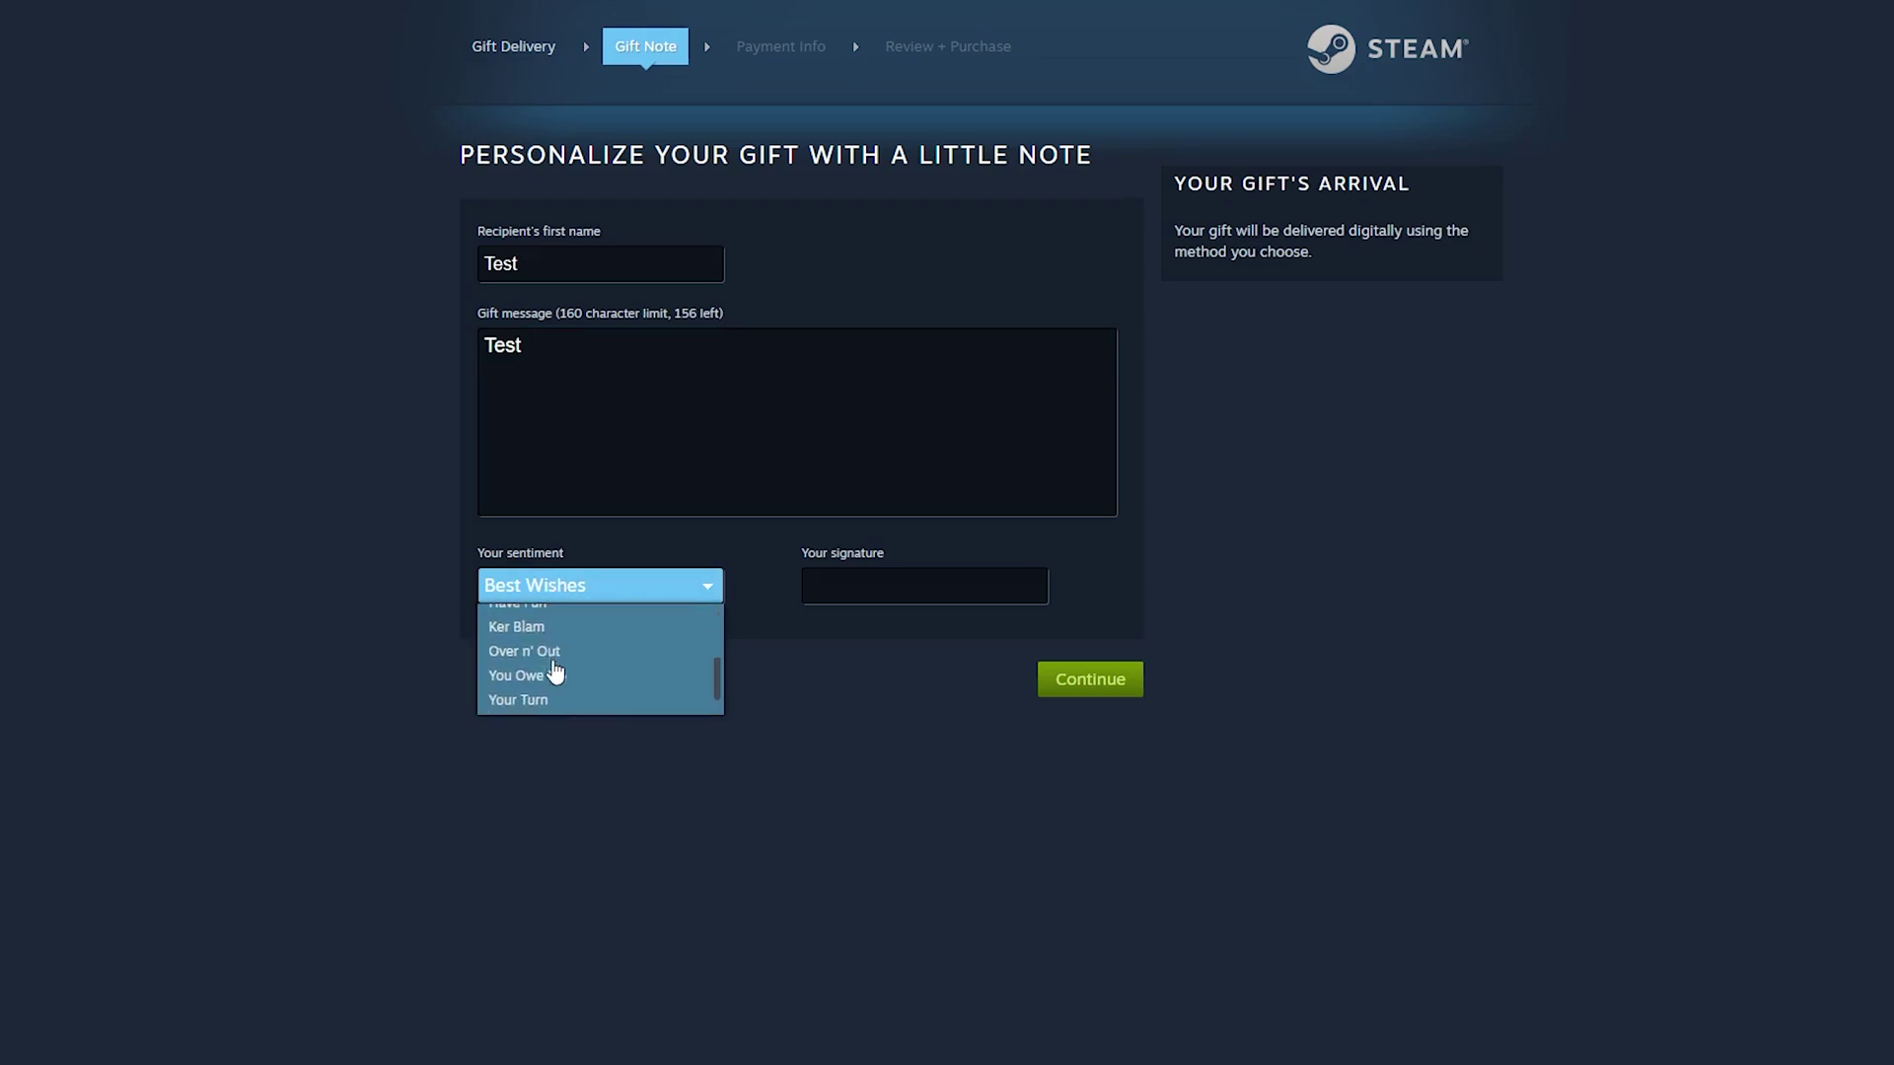
scroll(572, 646, up, 3)
click(619, 617)
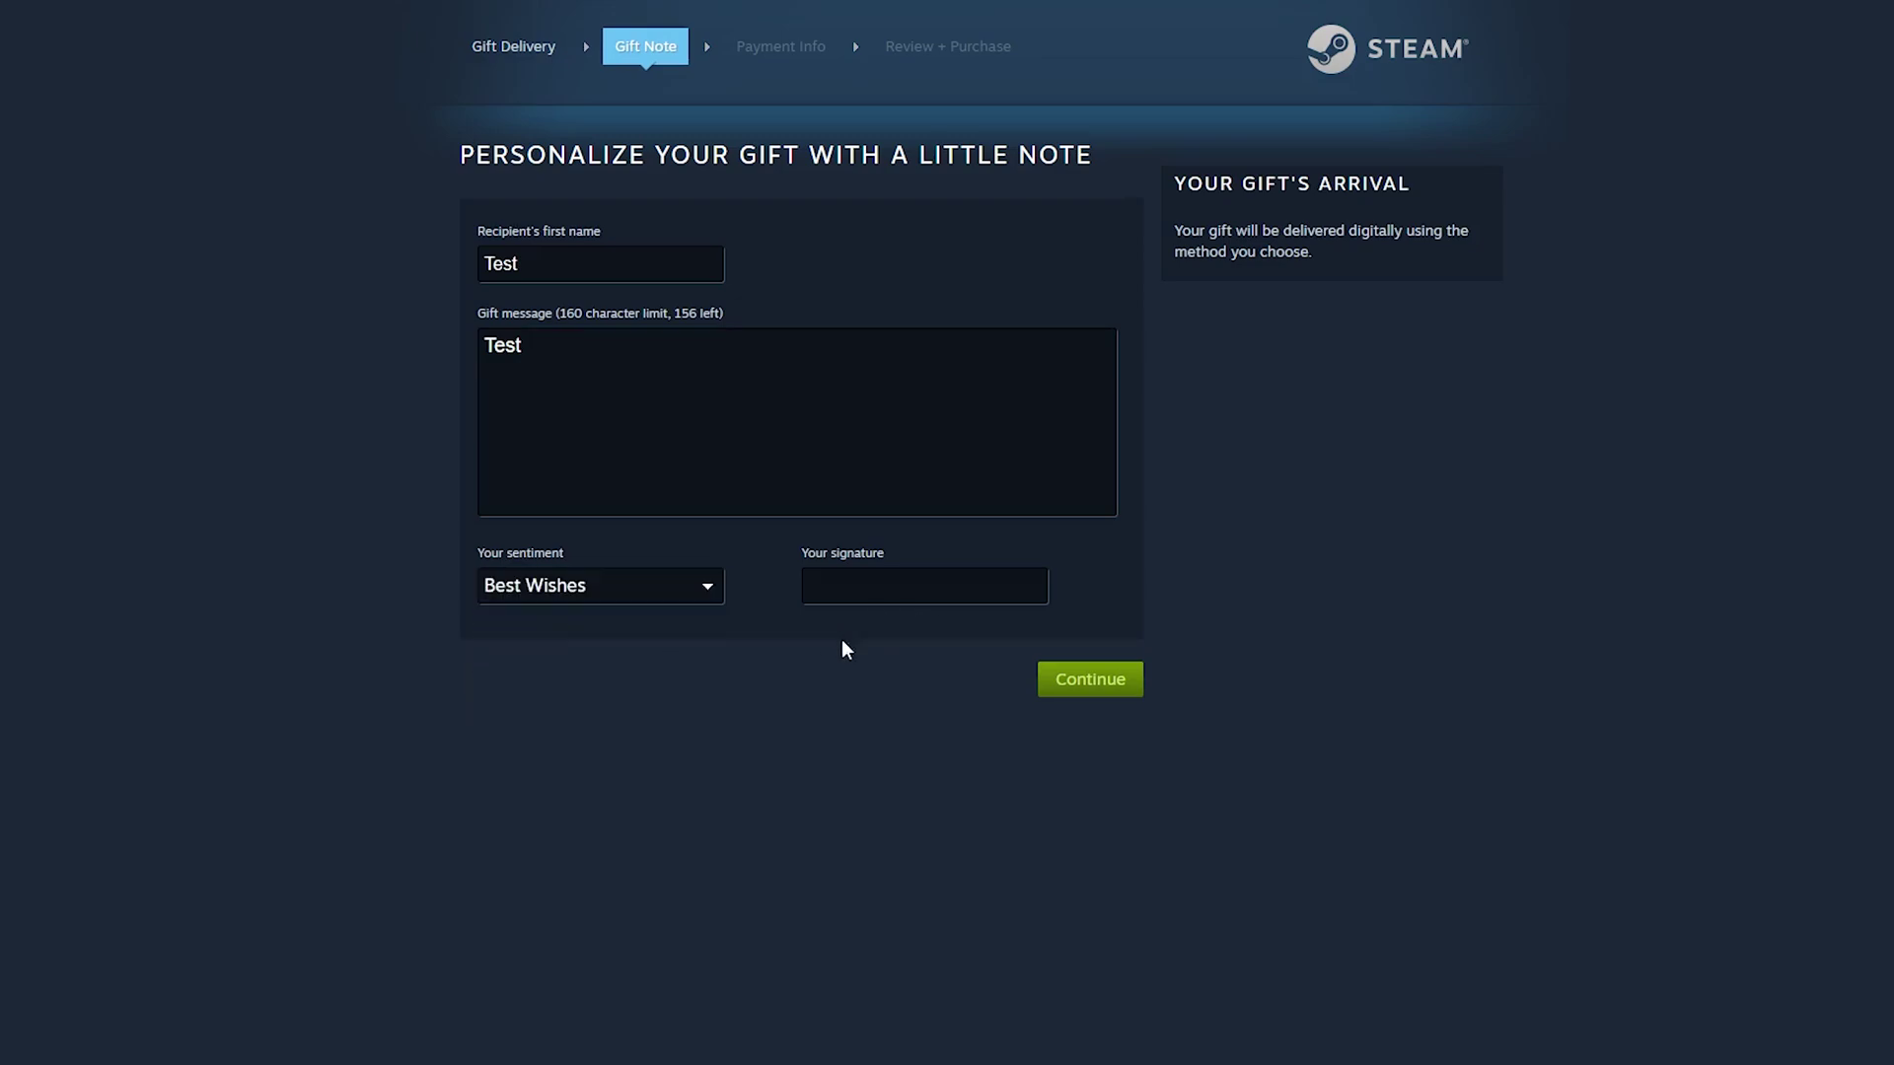
- Sign the gift note with the sender's name and continue to the purchase review
click(895, 592)
text(S)
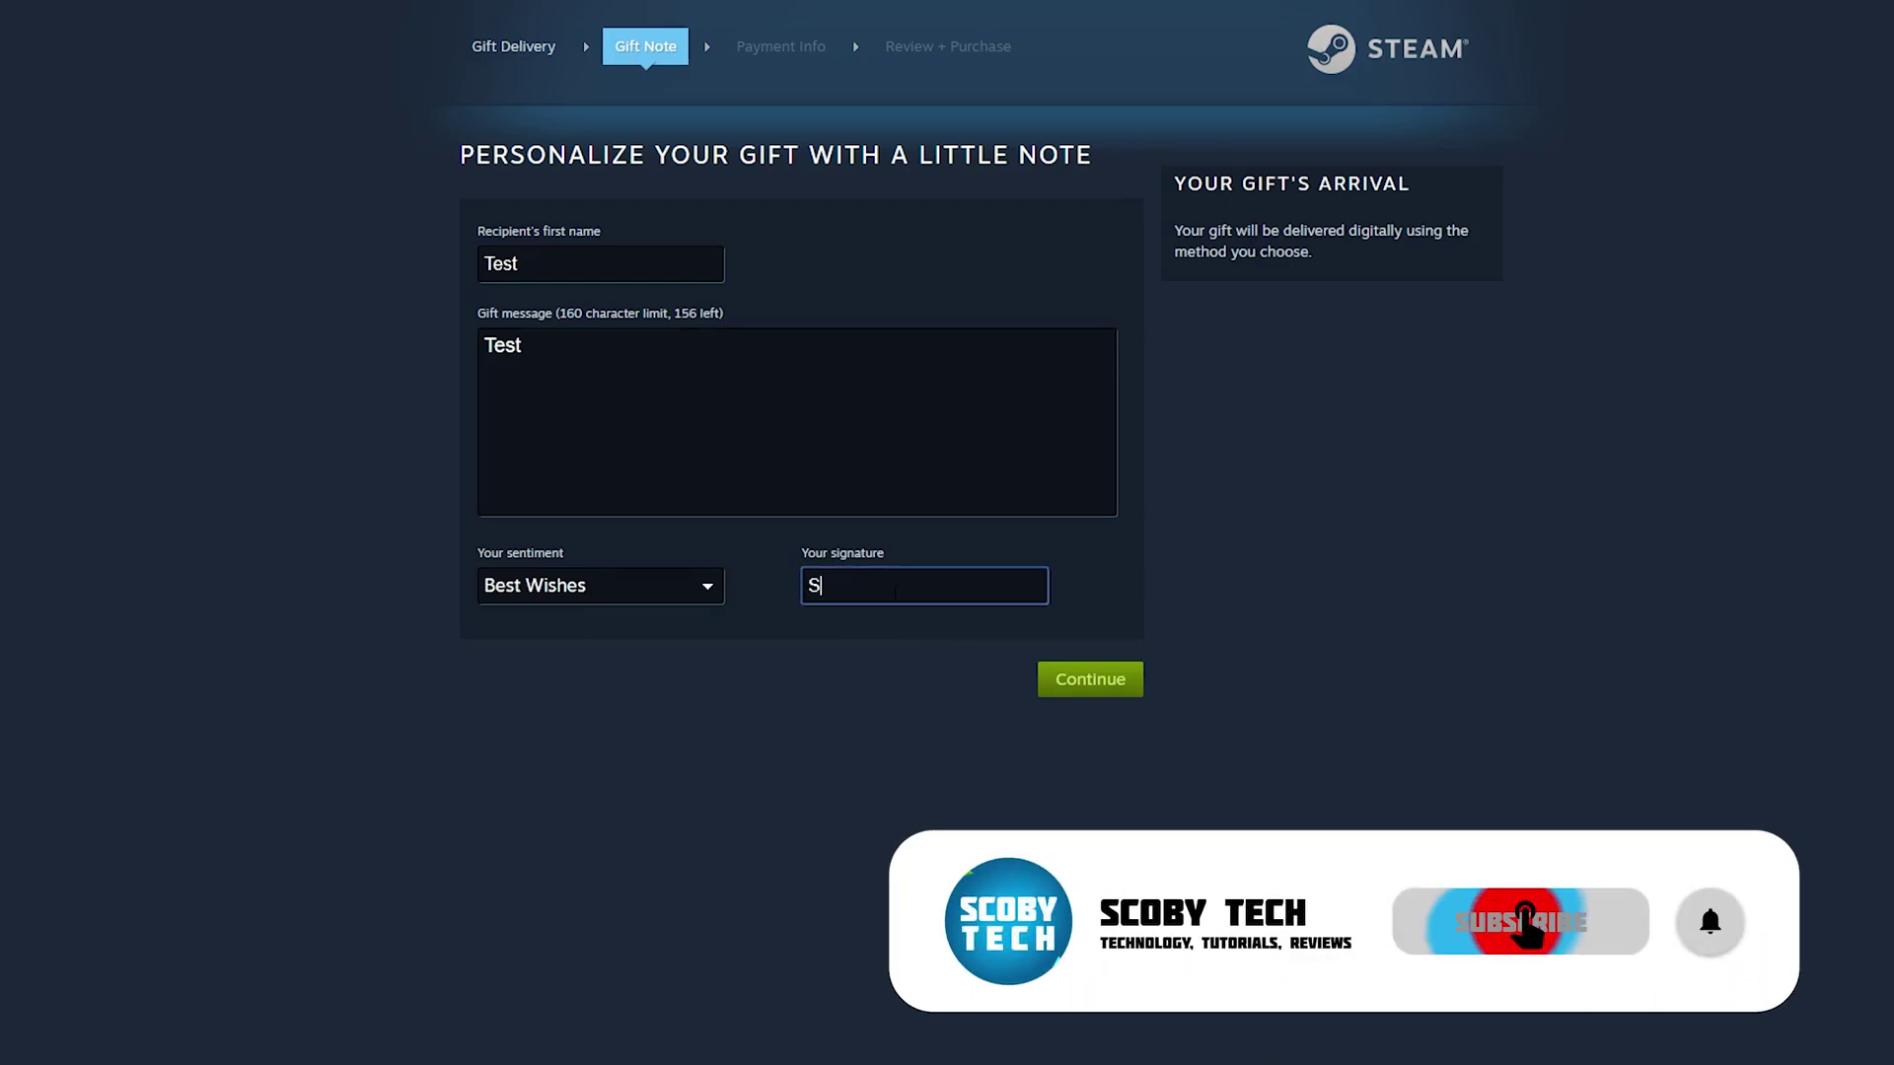
text(coby)
click(1348, 372)
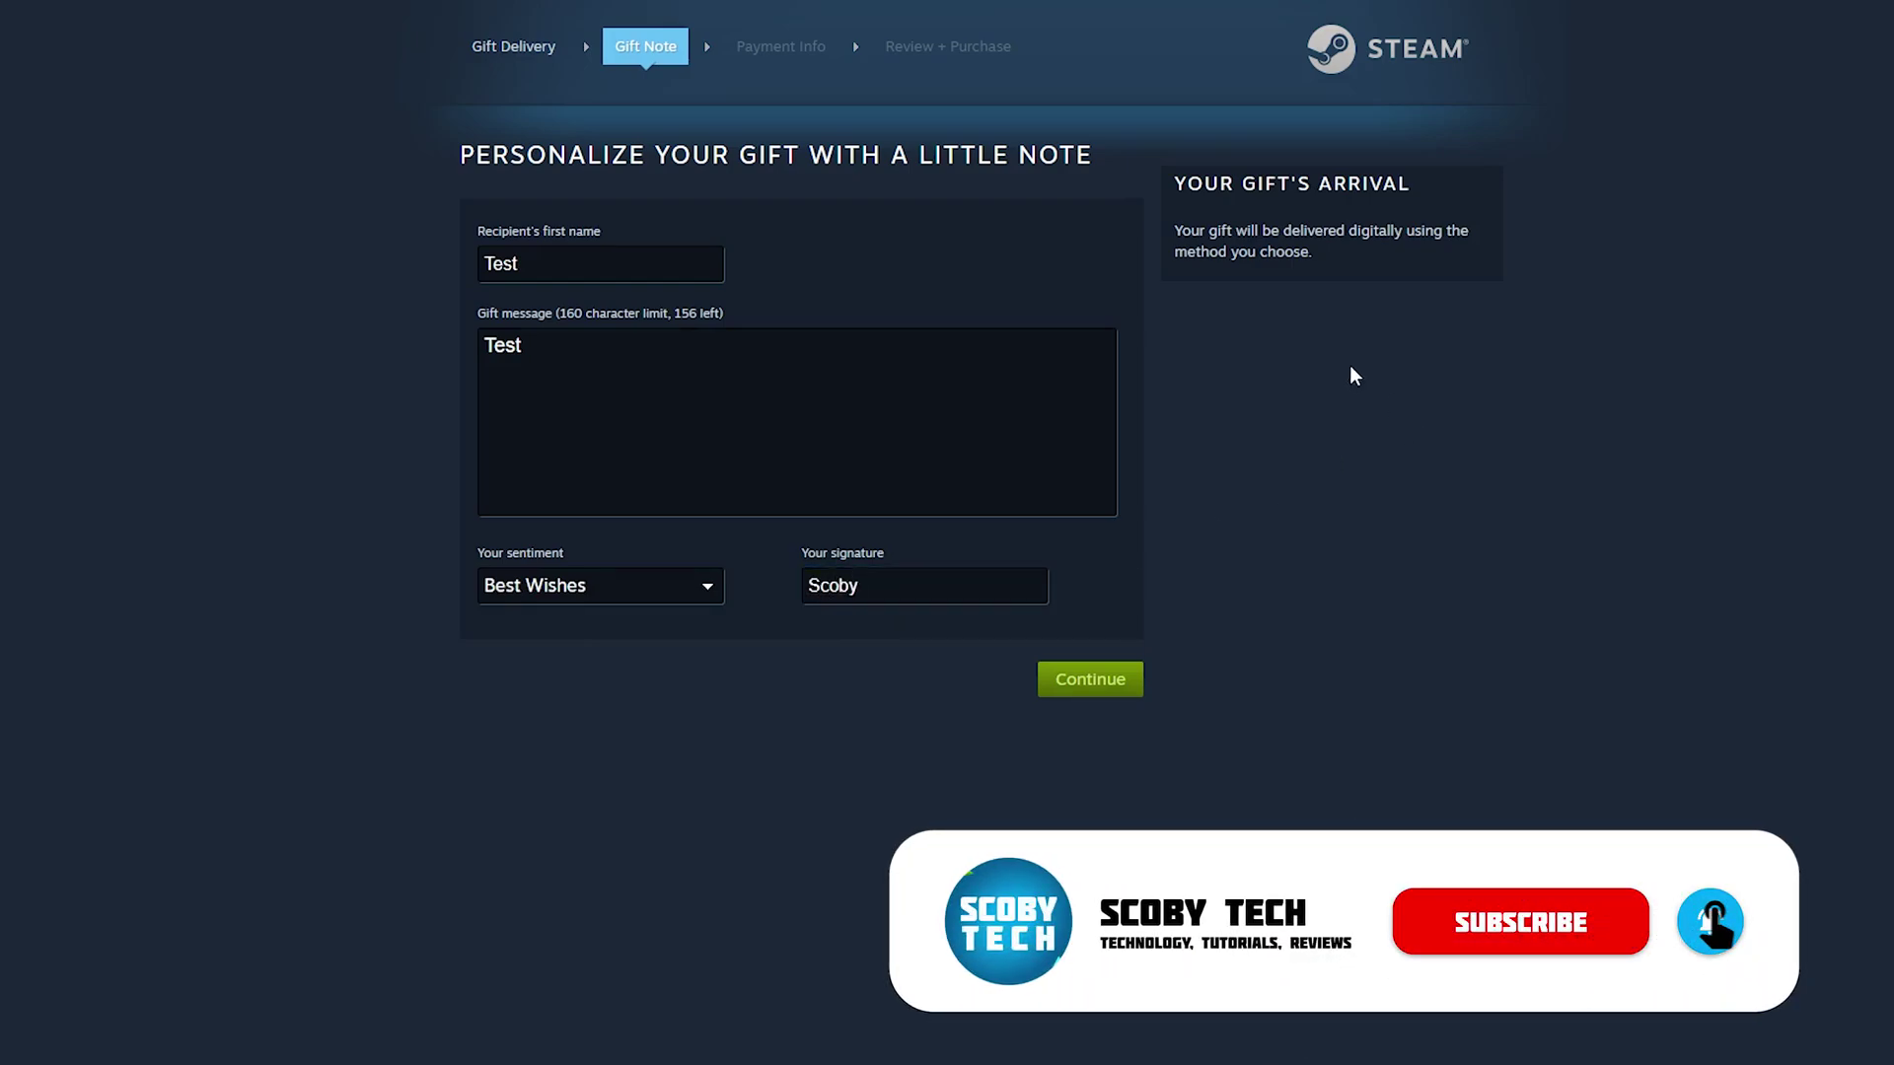
click(1102, 680)
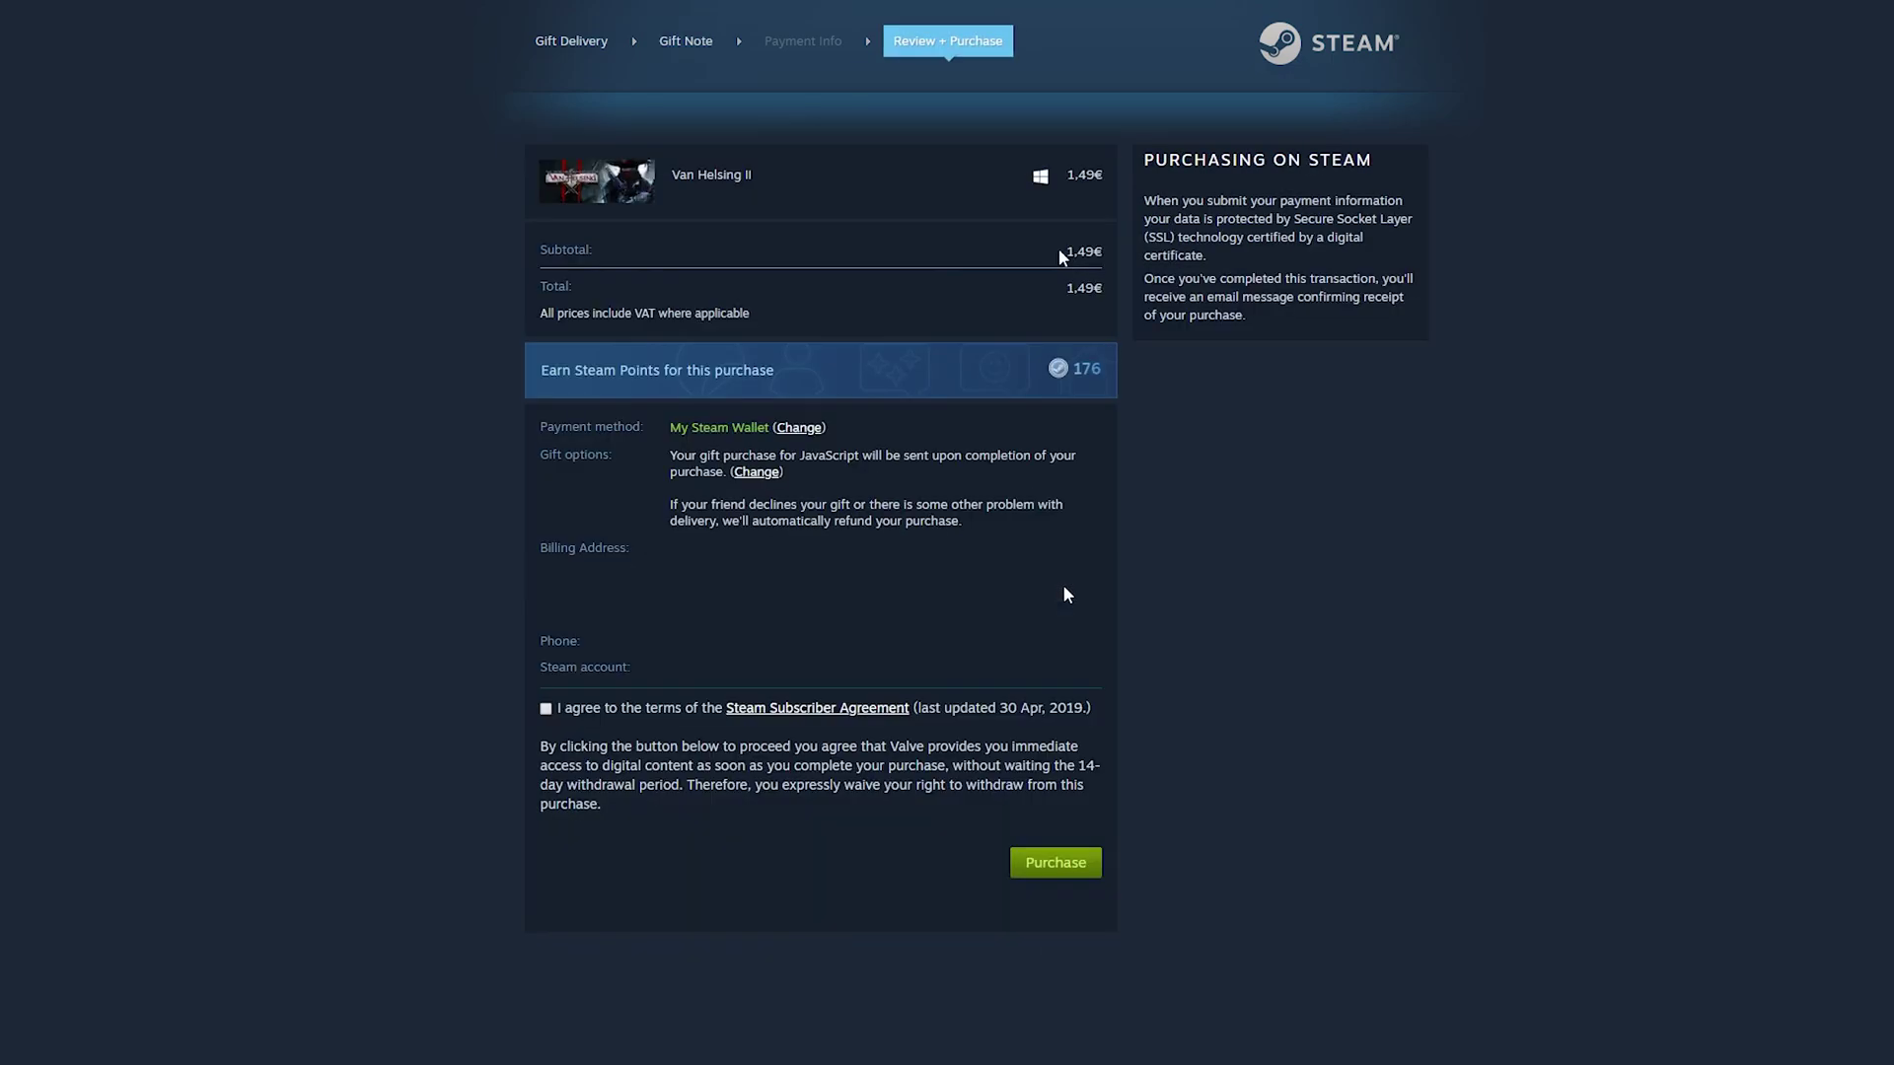
- Examine the order's subtotal and total, payment method, gift options, billing address, phone and account fields
drag(1063, 257, 539, 250)
click(1104, 288)
drag(540, 426, 639, 426)
drag(541, 469, 631, 460)
click(626, 471)
drag(547, 547, 636, 548)
click(592, 639)
drag(540, 641, 640, 667)
click(640, 663)
- Agree to the terms of the Steam Subscriber Agreement
click(547, 709)
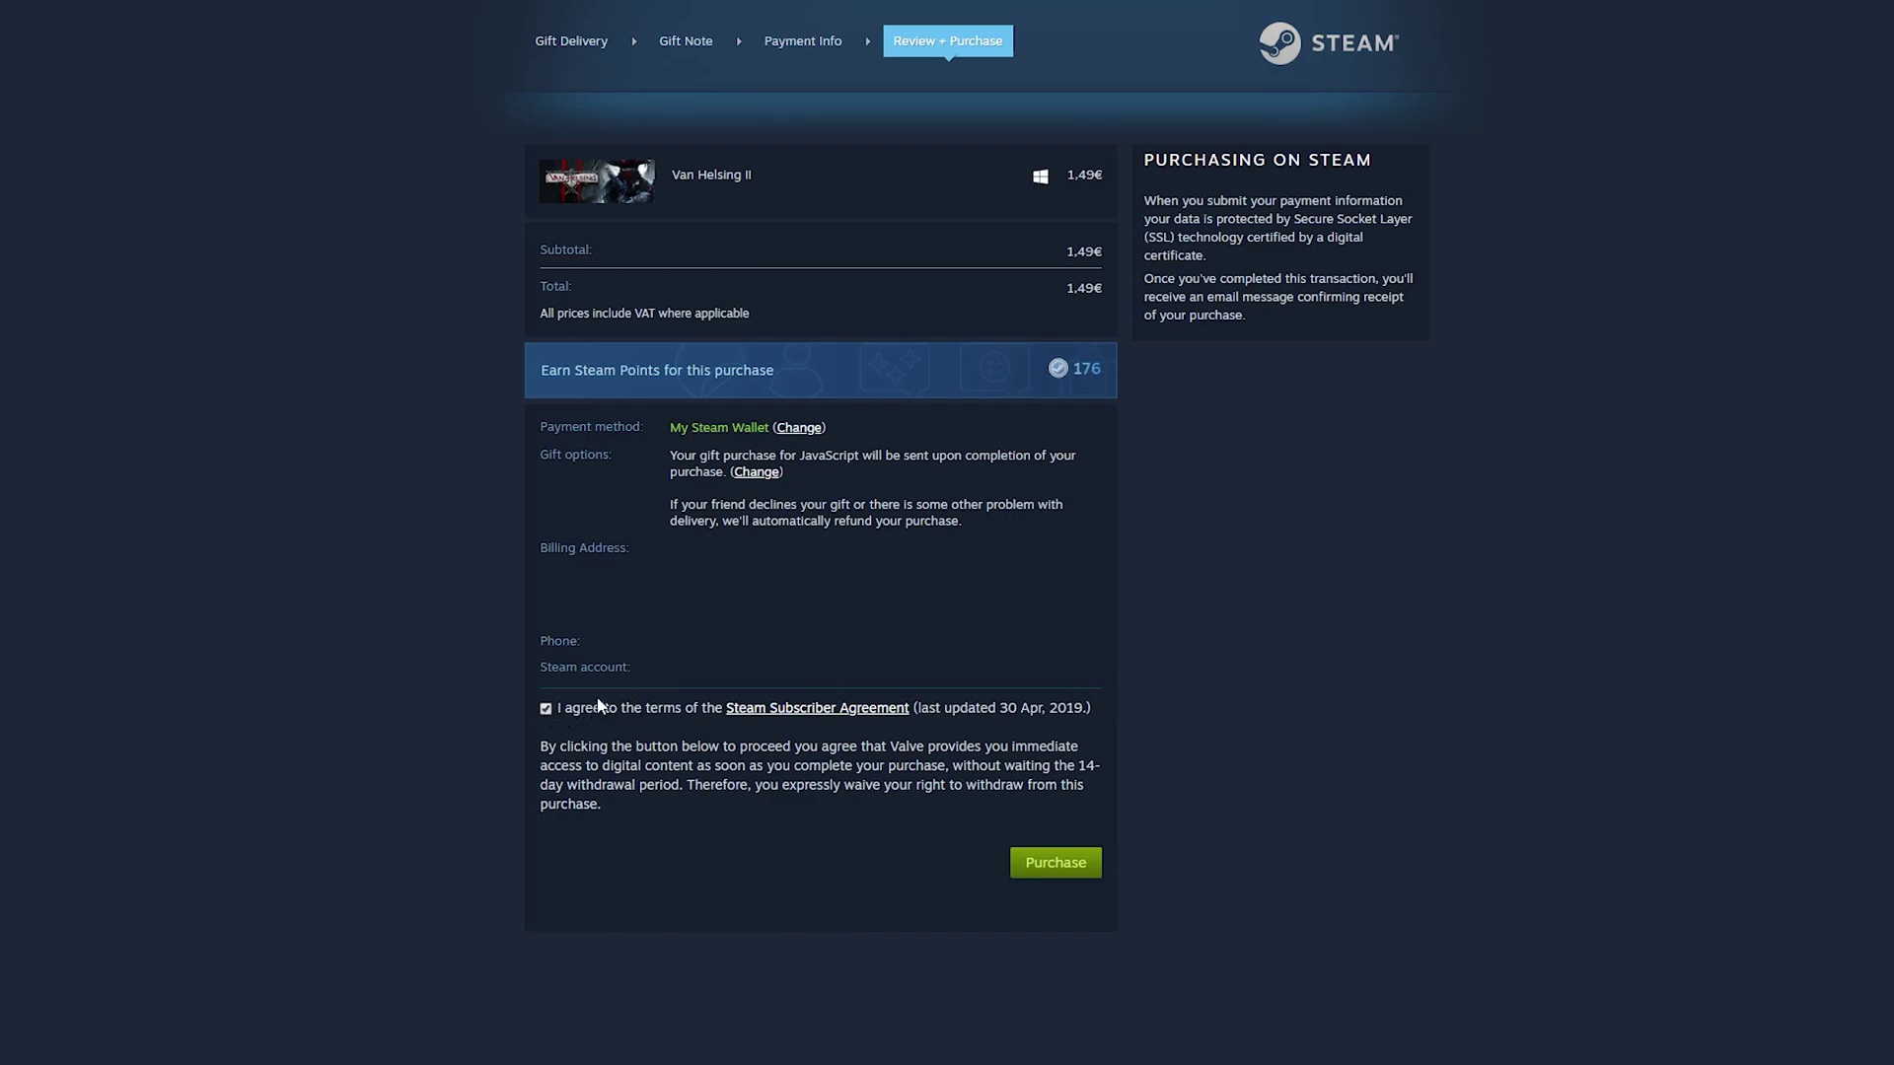